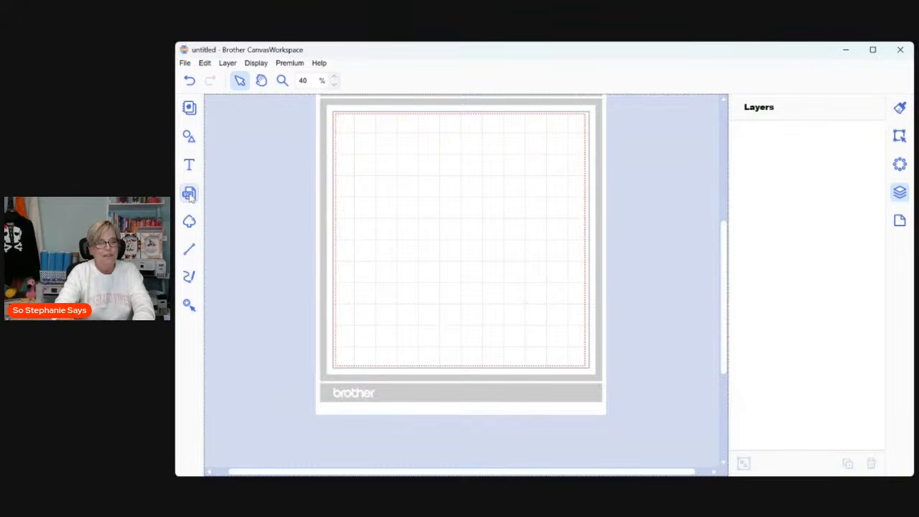
# Import the pink ghost SVG and move it with its eyes to about X 2.06, Y 1.15 inches on the mat.
pyautogui.click(189, 195)
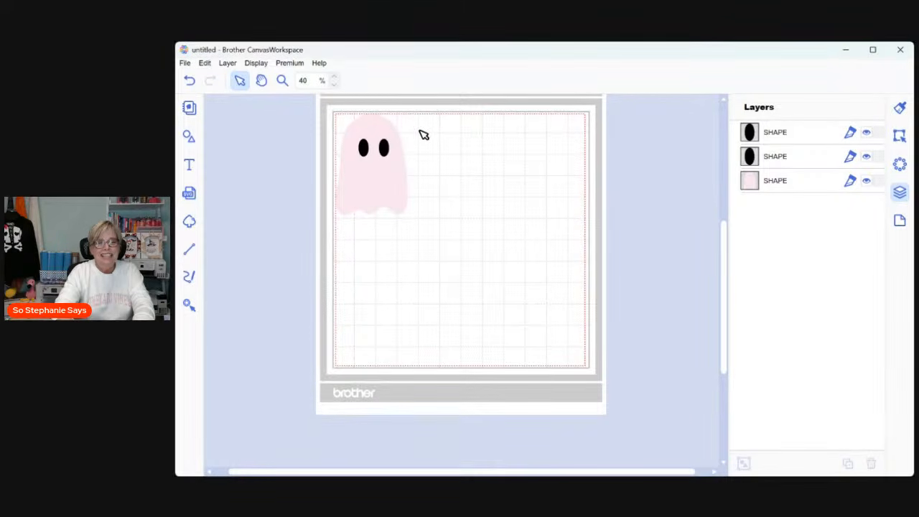
pyautogui.moveTo(326, 229); pyautogui.dragTo(435, 152)
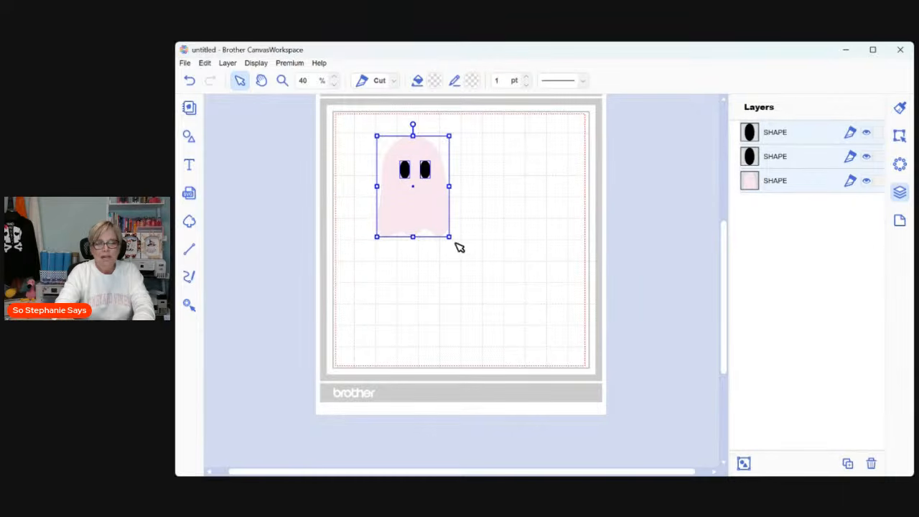
# Scale the ghost and its eyes down proportionally to about 2.86 inches wide and 3.99 inches high.
pyautogui.click(901, 138)
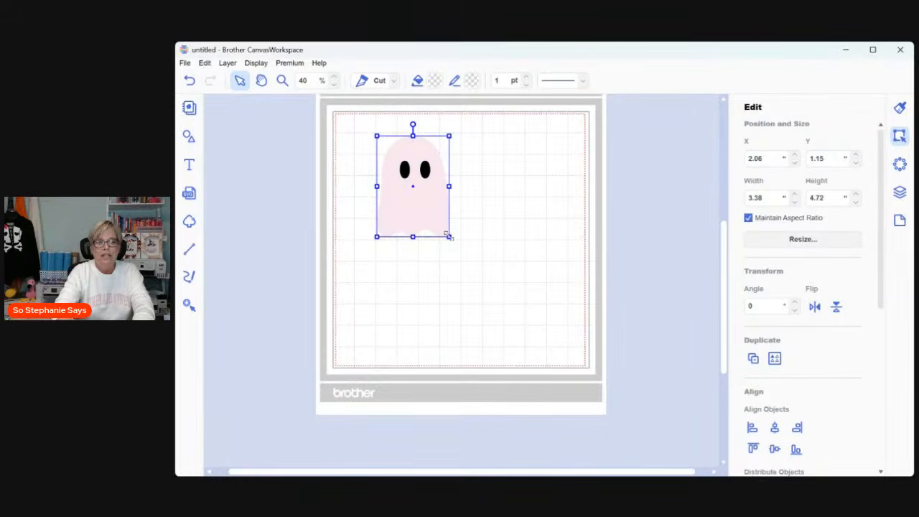
pyautogui.moveTo(448, 235); pyautogui.dragTo(433, 214)
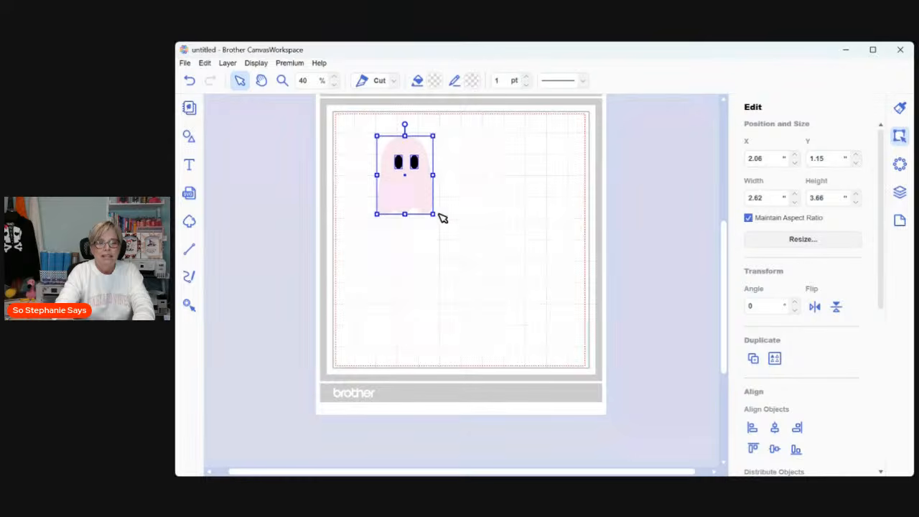
pyautogui.moveTo(434, 214)
pyautogui.mouseDown()
pyautogui.moveTo(443, 231)
pyautogui.moveTo(438, 221)
pyautogui.mouseUp()
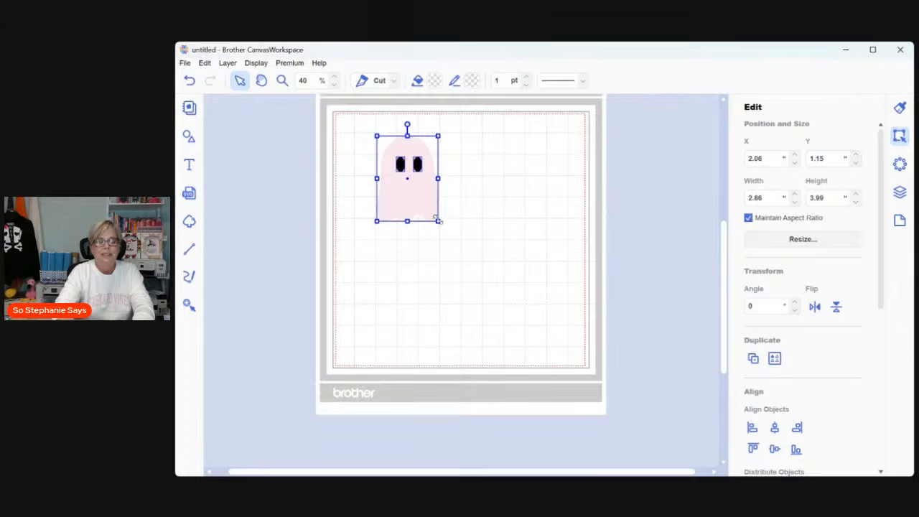
pyautogui.click(440, 252)
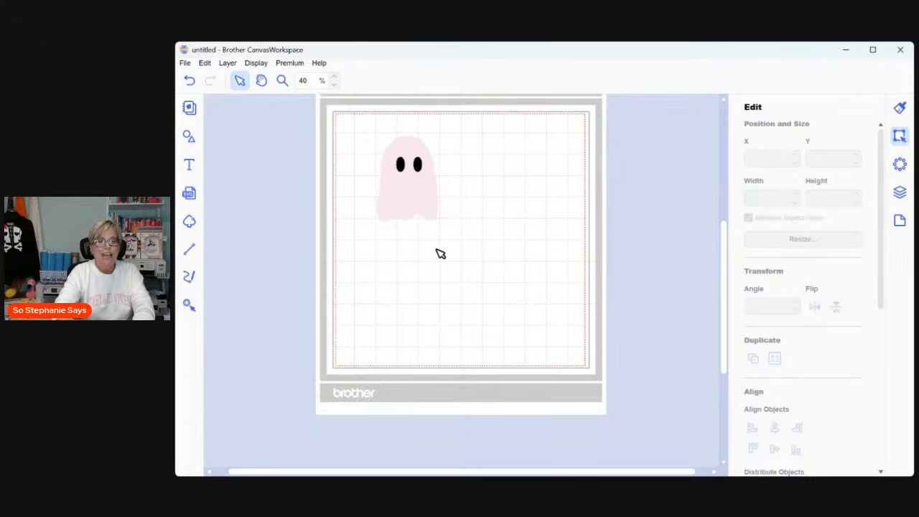
pyautogui.click(430, 221)
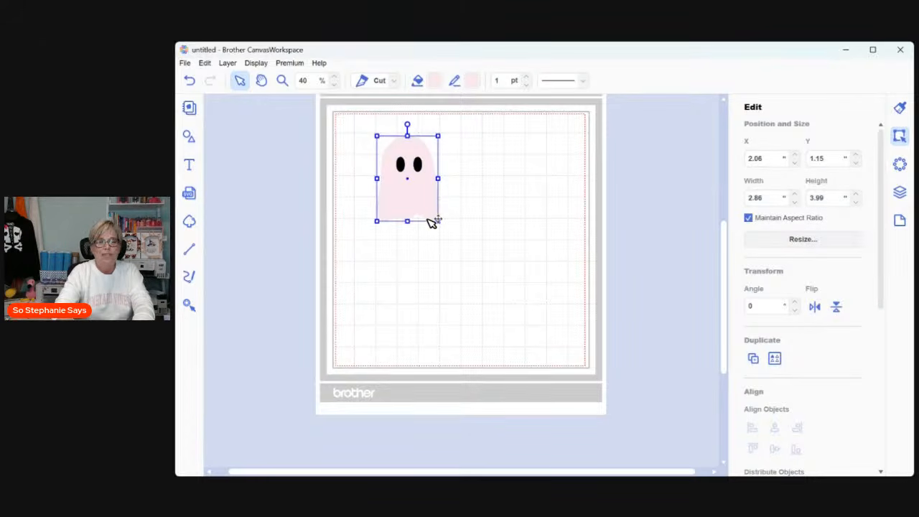
pyautogui.click(353, 244)
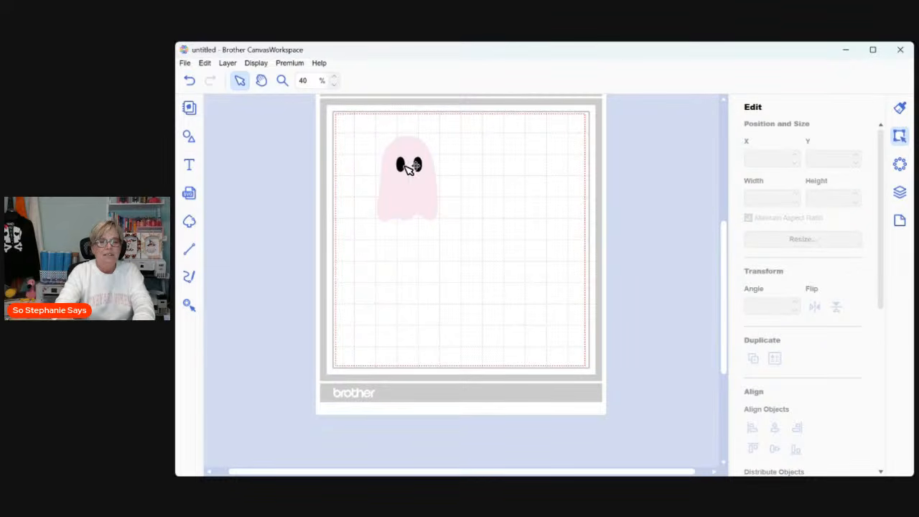
# Select the ghost body with both black eyes and remove the overlap so the eyes are cut out of the body.
pyautogui.moveTo(362, 237); pyautogui.dragTo(457, 128)
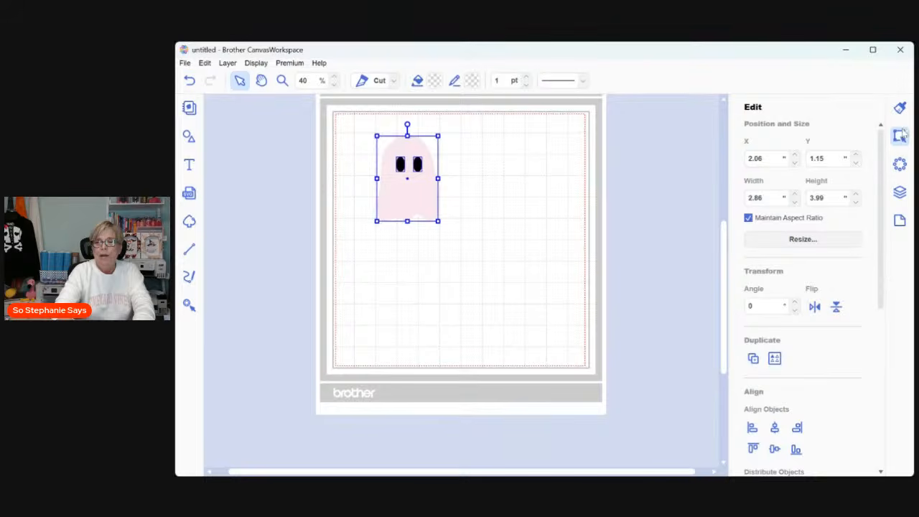
pyautogui.moveTo(881, 179); pyautogui.dragTo(878, 340)
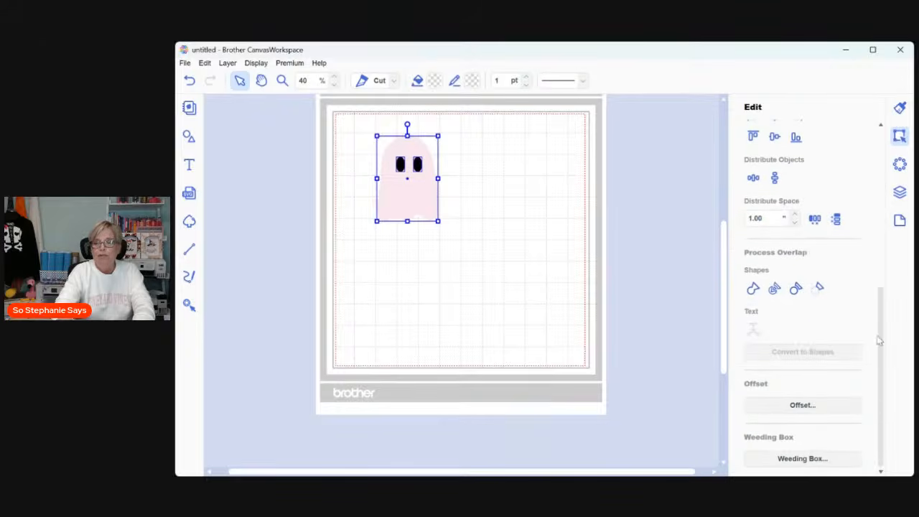
pyautogui.click(820, 288)
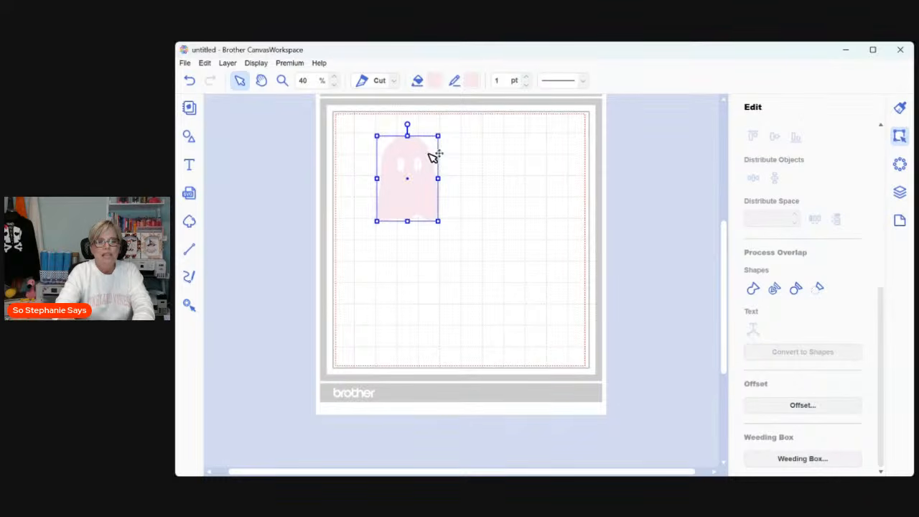
pyautogui.click(474, 294)
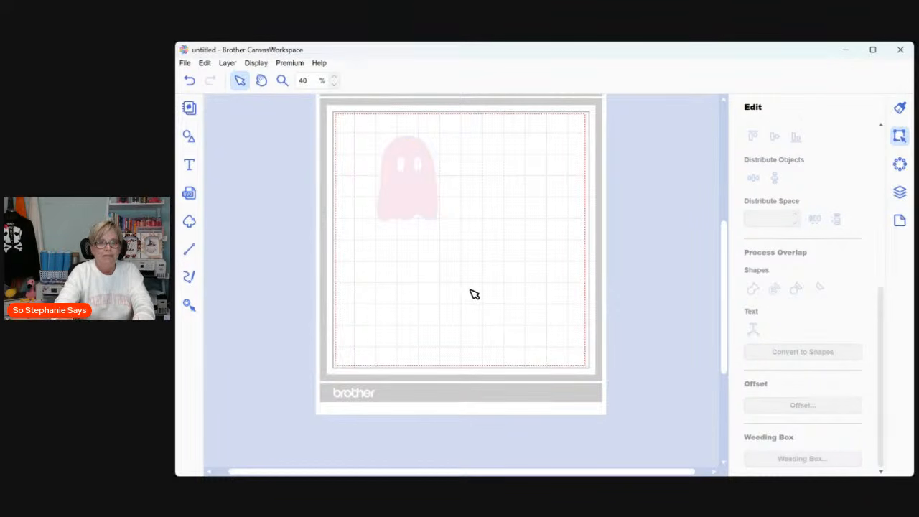
# Duplicate the cut-out ghost to the left of the original and flip the duplicate horizontally.
pyautogui.moveTo(410, 211)
pyautogui.mouseDown()
pyautogui.moveTo(404, 224)
pyautogui.moveTo(402, 209)
pyautogui.moveTo(426, 208)
pyautogui.mouseUp()
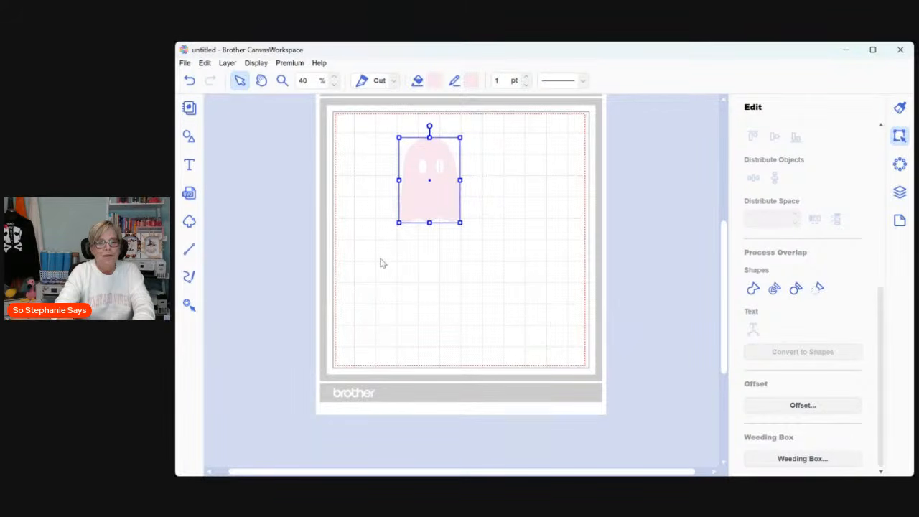
pyautogui.moveTo(458, 221); pyautogui.dragTo(385, 212)
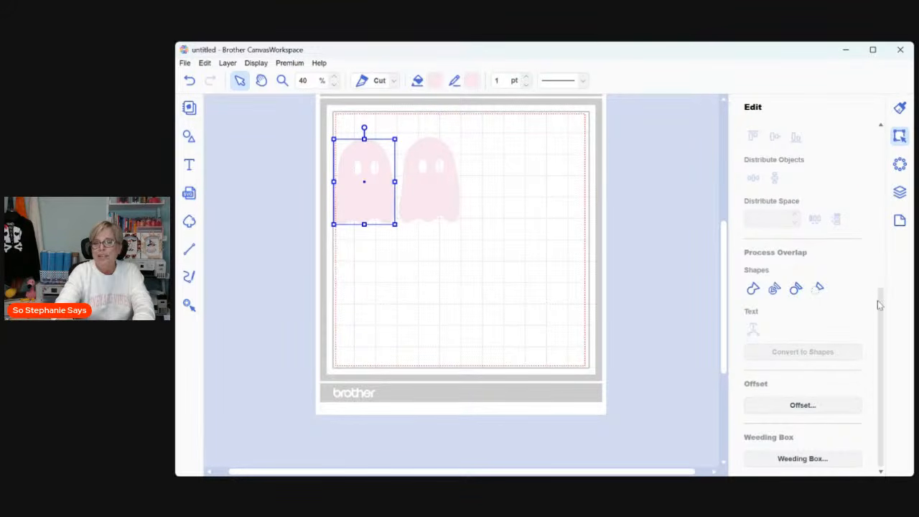
pyautogui.moveTo(879, 310); pyautogui.dragTo(882, 151)
pyautogui.click(814, 306)
pyautogui.click(539, 267)
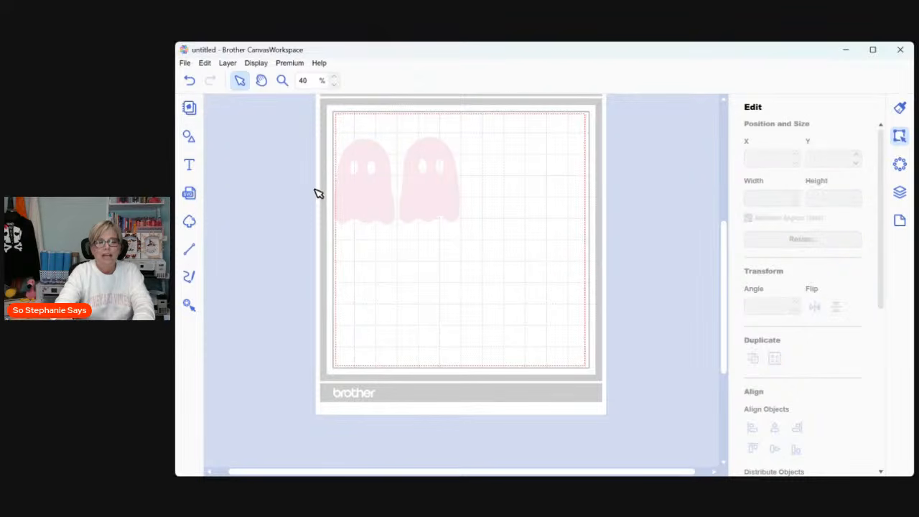
# Move both ghosts toward the middle of the mat and offset the left ghost to about X 2.46, Y 2.34 inches.
pyautogui.moveTo(309, 251); pyautogui.dragTo(465, 136)
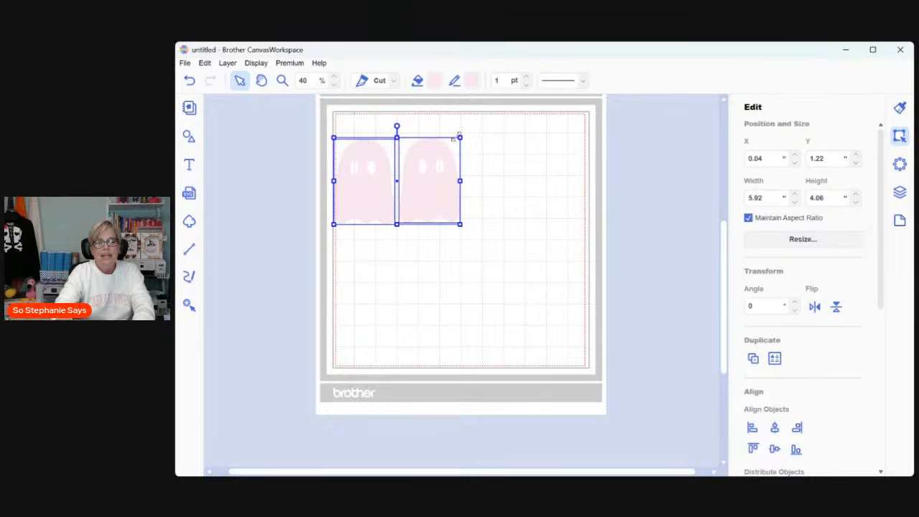
pyautogui.moveTo(418, 167); pyautogui.dragTo(478, 179)
pyautogui.click(455, 304)
pyautogui.click(428, 225)
pyautogui.moveTo(428, 225); pyautogui.dragTo(431, 234)
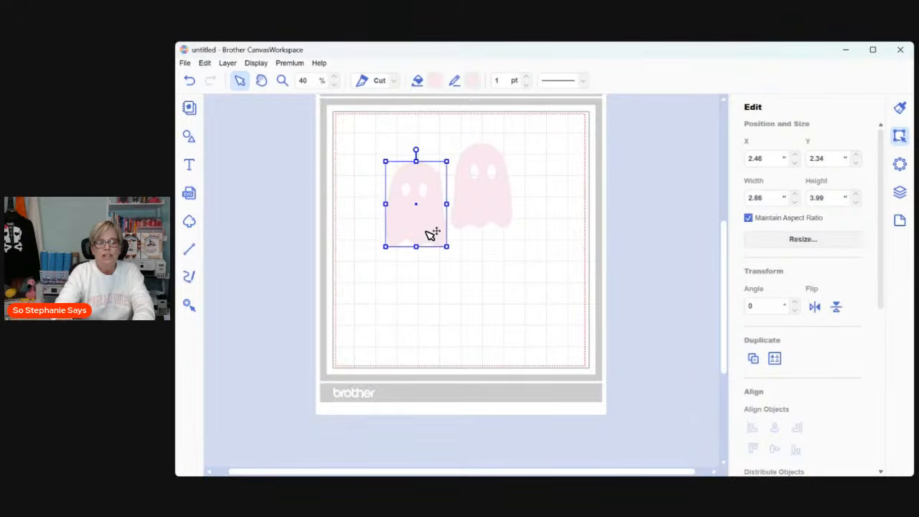
pyautogui.click(400, 287)
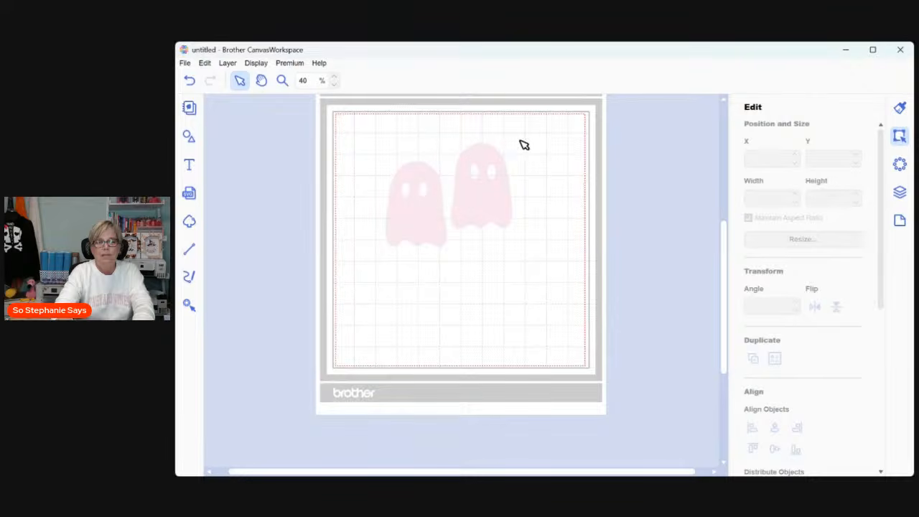
# Select both ghosts and align their top edges.
pyautogui.moveTo(382, 266); pyautogui.dragTo(538, 131)
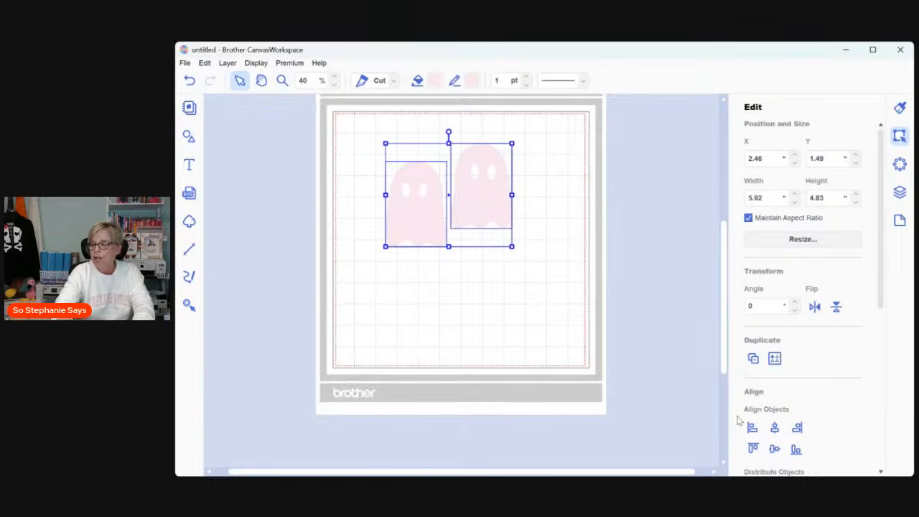
pyautogui.click(754, 451)
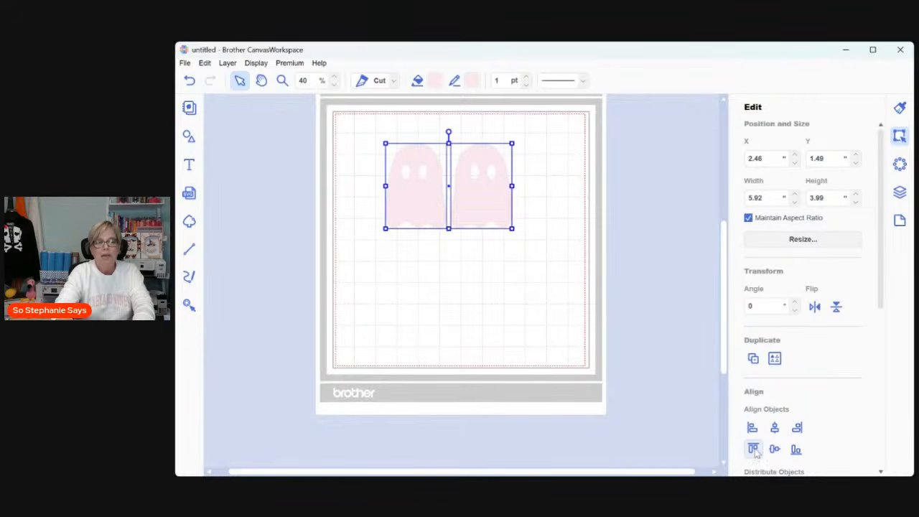
pyautogui.click(537, 349)
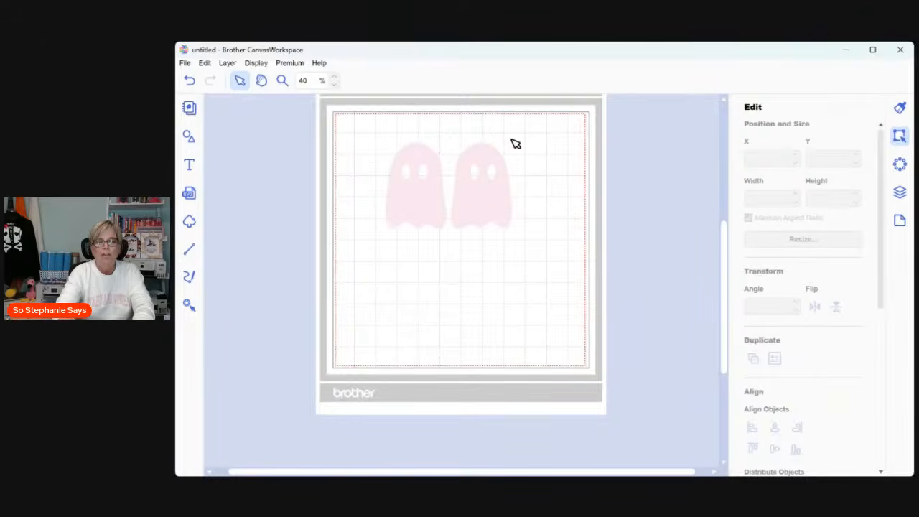
# Nudge the right ghost left toward the other one, to about X 5.33 inches.
pyautogui.click(497, 205)
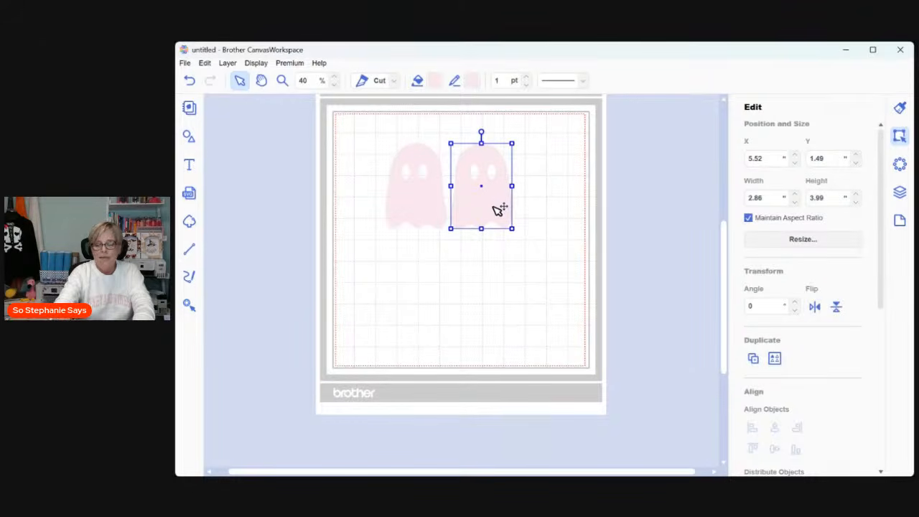
pyautogui.press('Left')
pyautogui.press('Left')
pyautogui.press('Left')
pyautogui.press('Left')
pyautogui.press('Left')
pyautogui.press('Left')
pyautogui.press('Left')
pyautogui.press('Left')
pyautogui.press('Left')
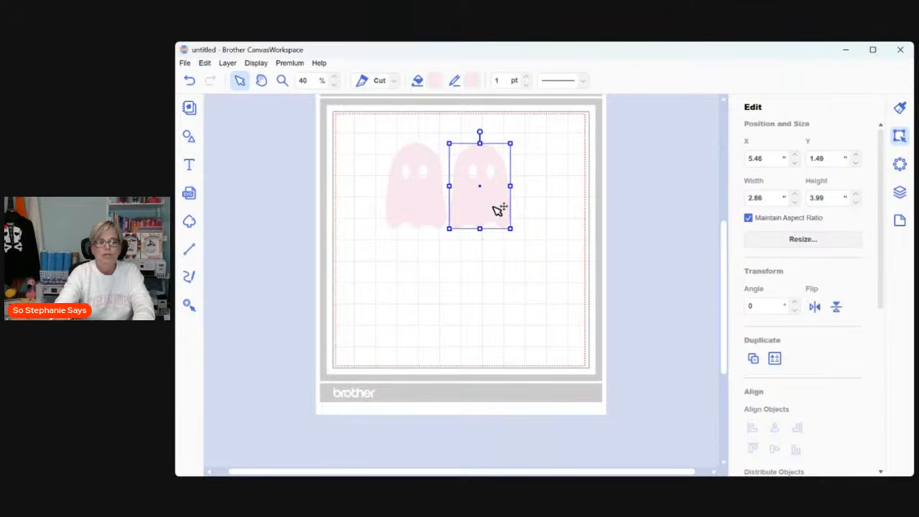
pyautogui.press('Left')
pyautogui.press('Left')
pyautogui.press('Left')
pyautogui.press('Left')
pyautogui.press('Left')
pyautogui.press('Left')
pyautogui.press('Left')
pyautogui.press('Left')
pyautogui.press('Left')
pyautogui.press('Left')
pyautogui.press('Left')
pyautogui.press('Left')
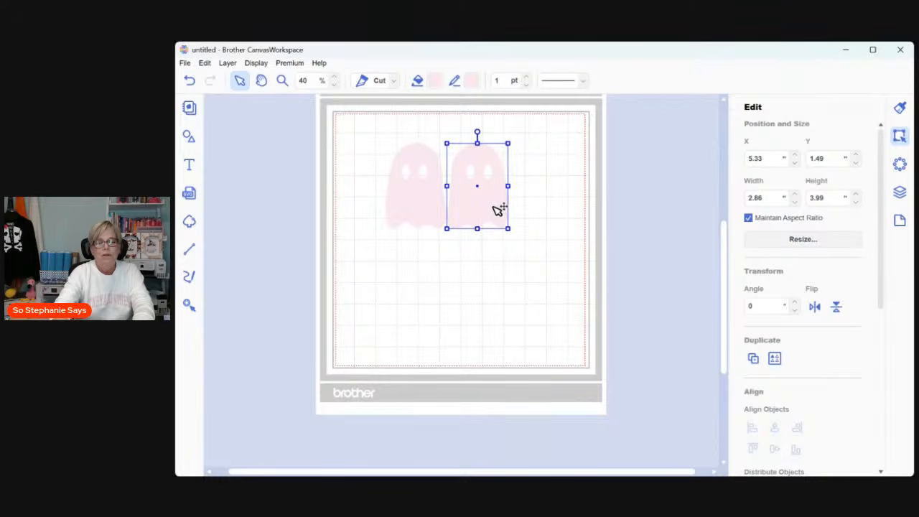
# Nudge the left ghost right to about X 2.54 inches so its lower edge overlaps the right ghost.
pyautogui.click(470, 285)
pyautogui.click(430, 201)
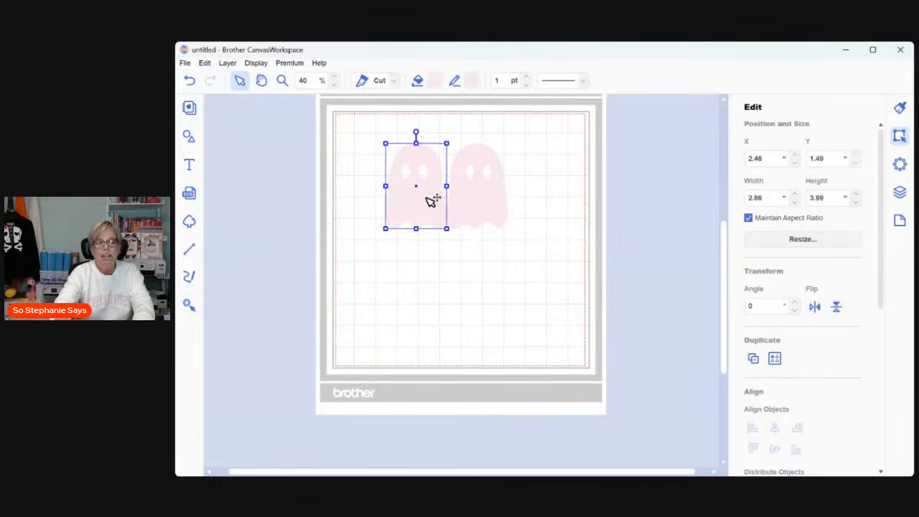
pyautogui.press('Right')
pyautogui.press('Right')
pyautogui.press('Right')
pyautogui.press('Right')
pyautogui.press('Right')
pyautogui.press('Right')
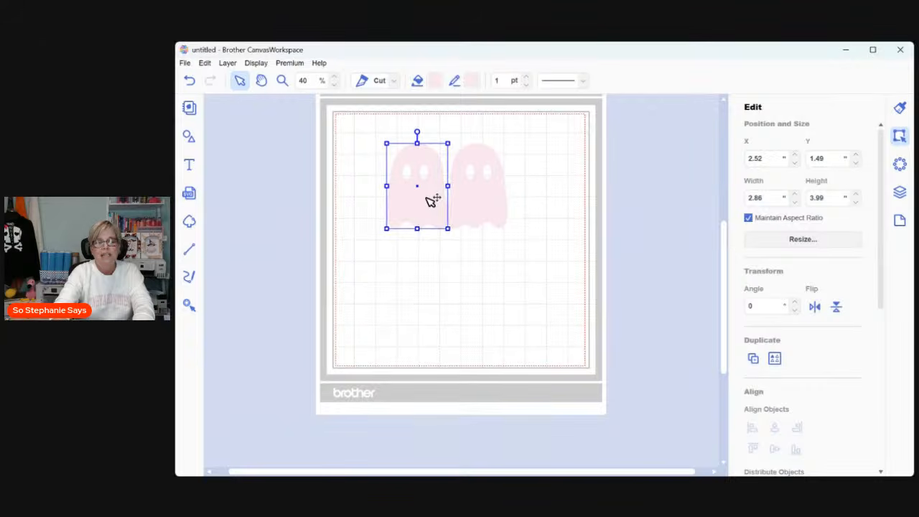
pyautogui.click(475, 295)
pyautogui.click(420, 225)
pyautogui.click(446, 281)
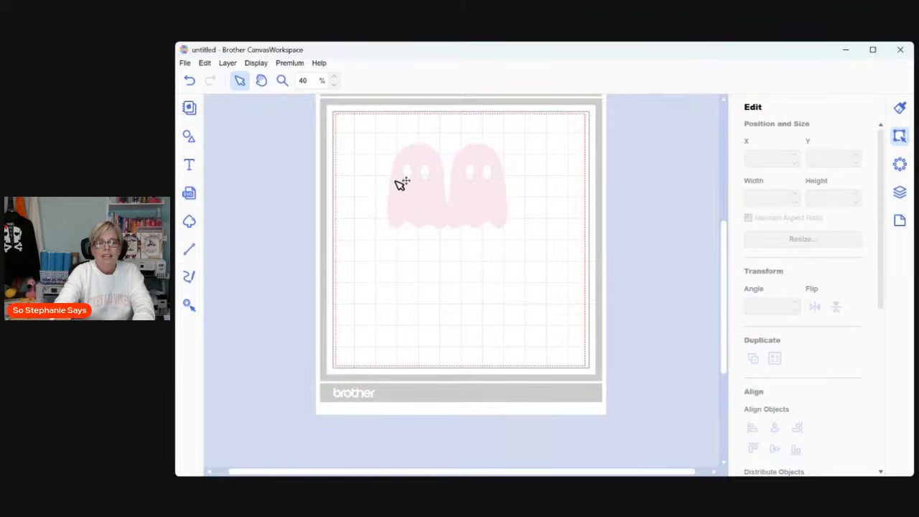
# Select both overlapping ghosts and weld them into a single shape.
pyautogui.moveTo(385, 270); pyautogui.dragTo(526, 131)
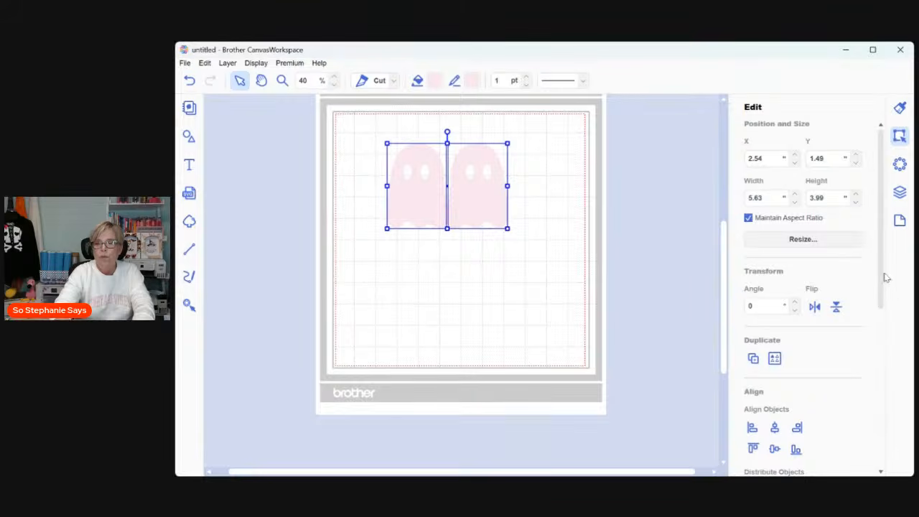
pyautogui.moveTo(882, 267); pyautogui.dragTo(898, 400)
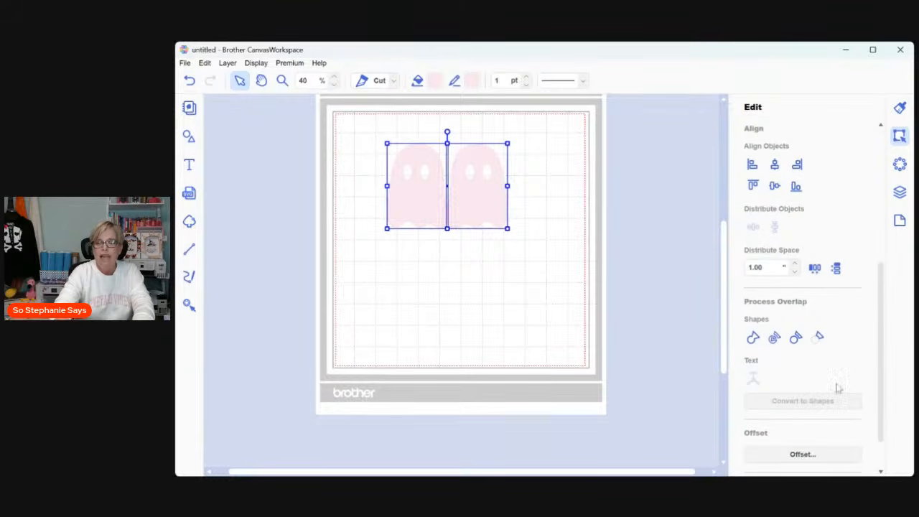
pyautogui.click(752, 338)
pyautogui.click(486, 318)
# Move the welded ghost pair to the upper-left area of the mat.
pyautogui.moveTo(477, 224)
pyautogui.mouseDown()
pyautogui.moveTo(493, 295)
pyautogui.moveTo(475, 257)
pyautogui.moveTo(422, 265)
pyautogui.moveTo(500, 253)
pyautogui.moveTo(494, 211)
pyautogui.moveTo(466, 227)
pyautogui.mouseUp()
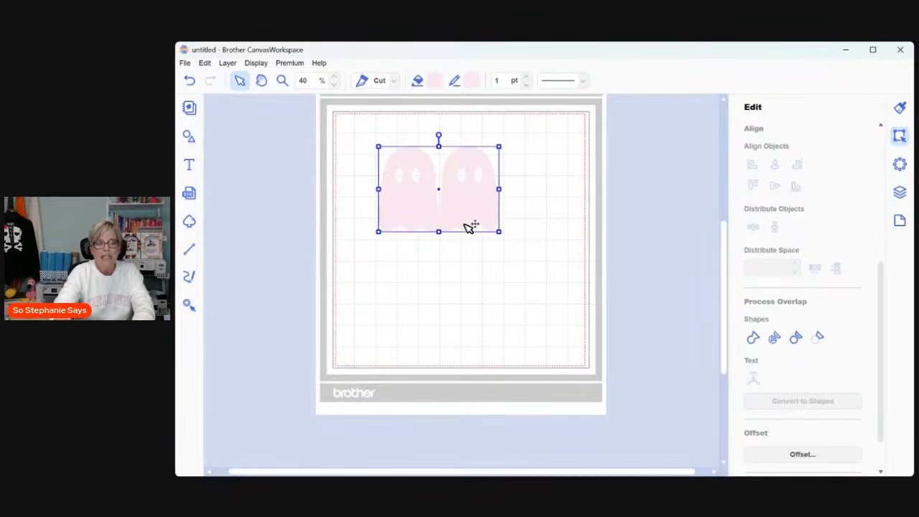
pyautogui.click(424, 277)
pyautogui.click(436, 222)
pyautogui.moveTo(435, 221); pyautogui.dragTo(406, 199)
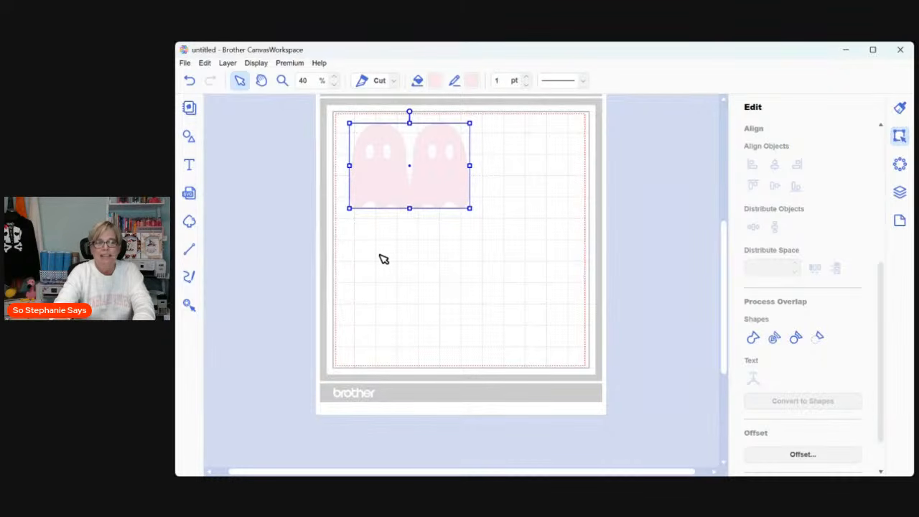
pyautogui.click(426, 260)
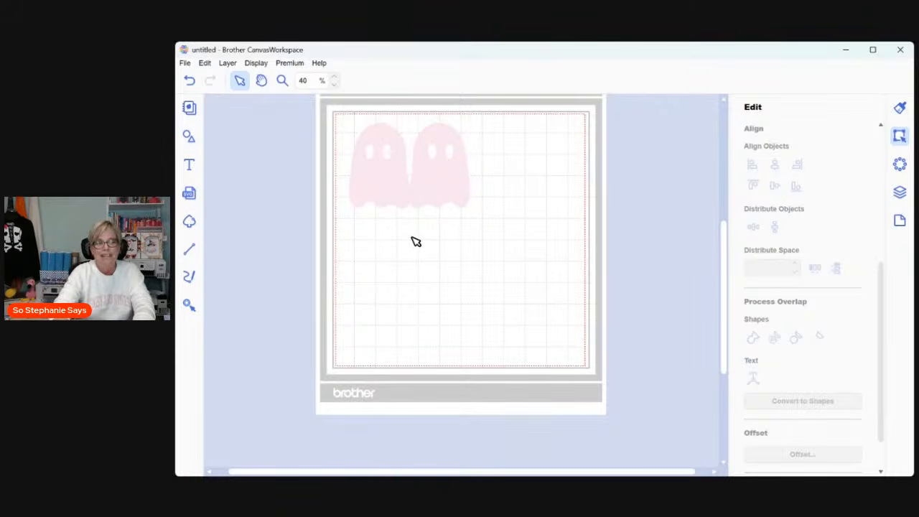
# Import the original pink ghost SVG with black eyes onto the mat again.
pyautogui.click(190, 193)
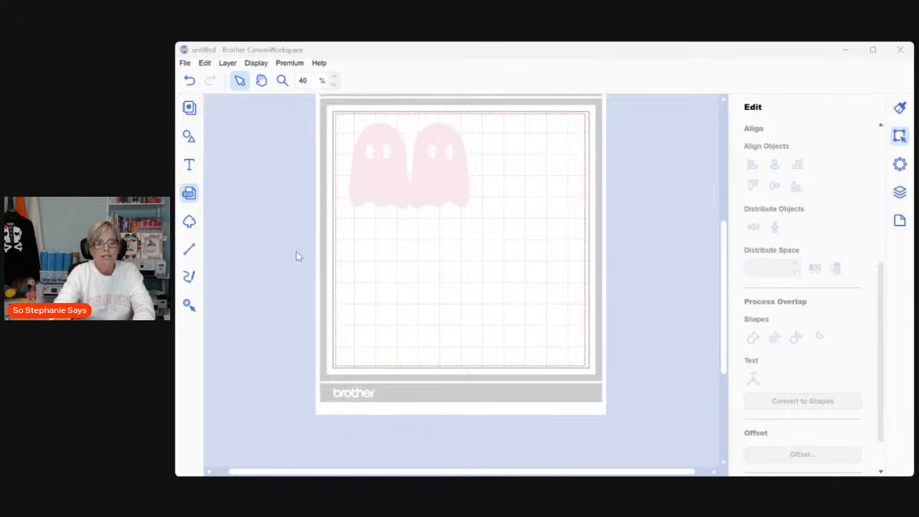
pyautogui.click(448, 321)
pyautogui.moveTo(452, 326); pyautogui.dragTo(404, 285)
pyautogui.click(388, 184)
pyautogui.moveTo(391, 185); pyautogui.dragTo(441, 299)
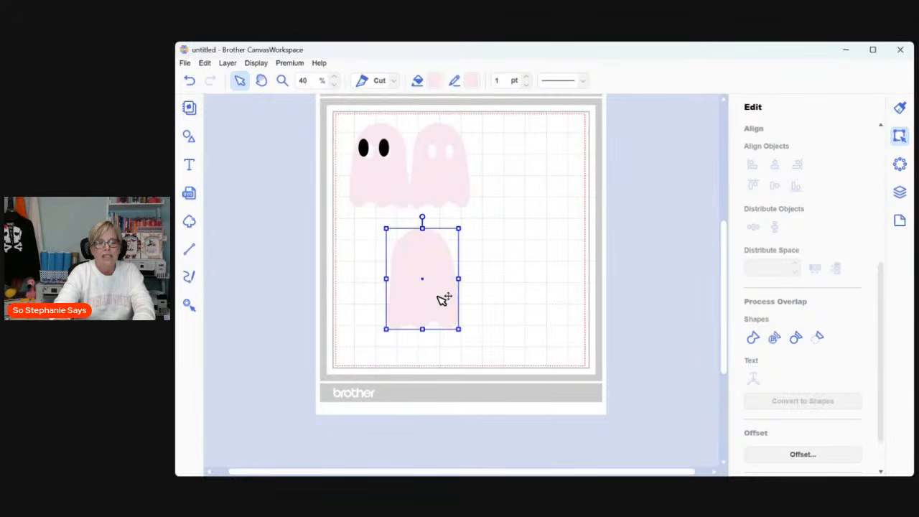
pyautogui.click(189, 80)
# Move the welded ghost pair to the right edge of the mat, clear of the newly imported ghost.
pyautogui.click(455, 201)
pyautogui.moveTo(455, 201); pyautogui.dragTo(593, 201)
pyautogui.click(276, 261)
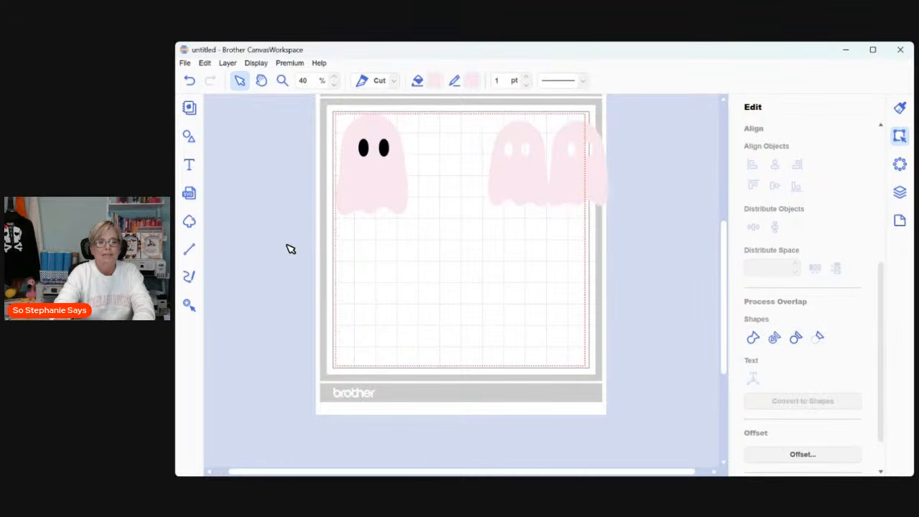
# Move the imported ghost and its eyes toward the middle of the mat and subtract the eyes from the body.
pyautogui.moveTo(323, 219); pyautogui.dragTo(419, 105)
pyautogui.moveTo(383, 129); pyautogui.dragTo(426, 207)
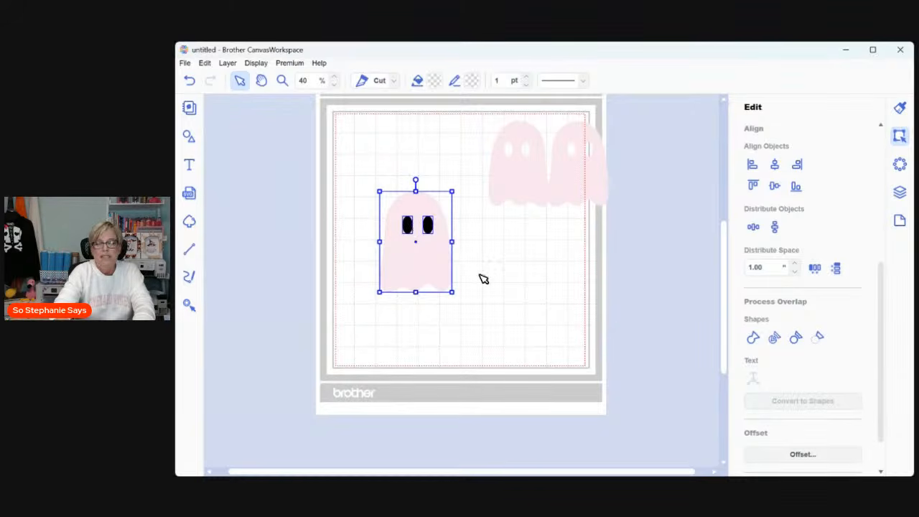
pyautogui.click(821, 340)
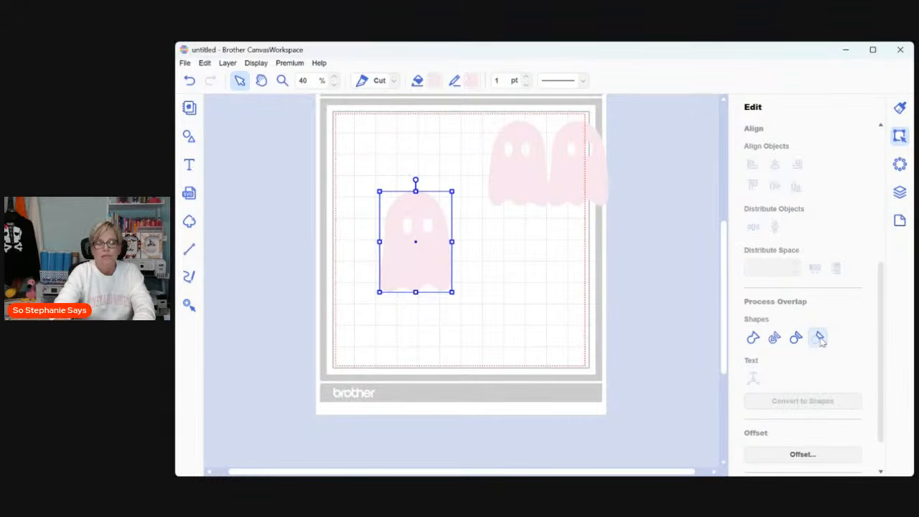
pyautogui.click(492, 277)
# Scale the new single ghost down proportionally to about 2.84 × 3.96 inches.
pyautogui.click(437, 262)
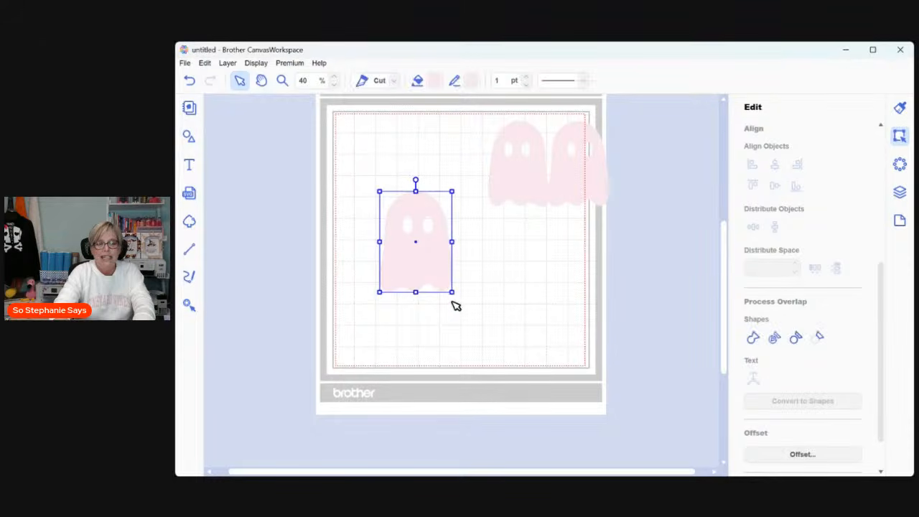
pyautogui.moveTo(451, 292); pyautogui.dragTo(436, 270)
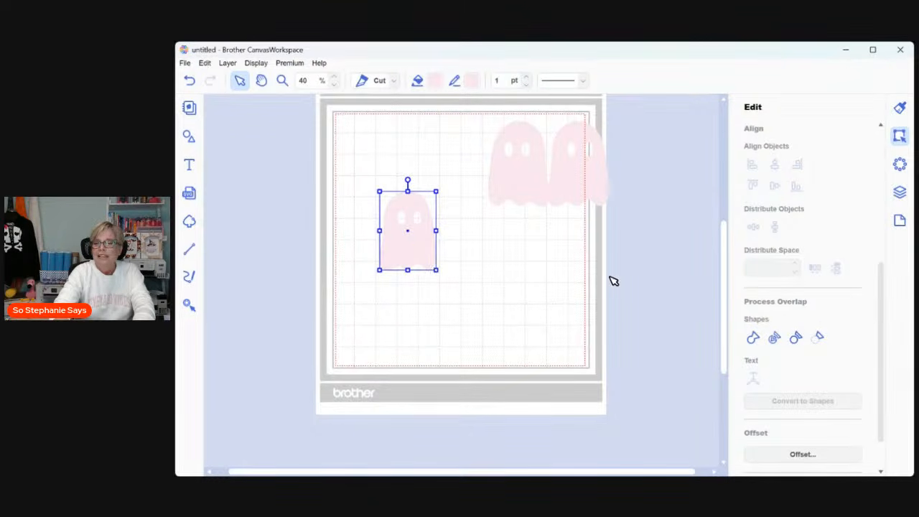
pyautogui.moveTo(883, 316); pyautogui.dragTo(882, 180)
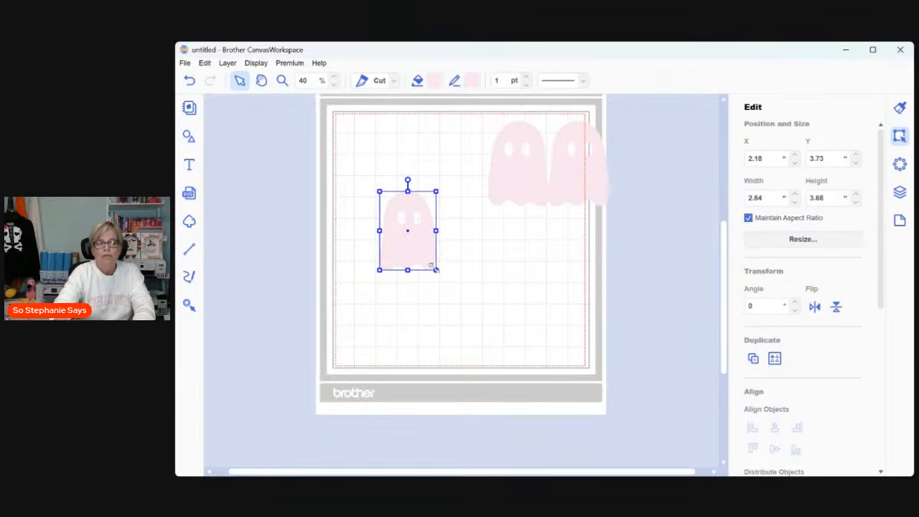
pyautogui.moveTo(435, 270); pyautogui.dragTo(437, 273)
pyautogui.click(523, 267)
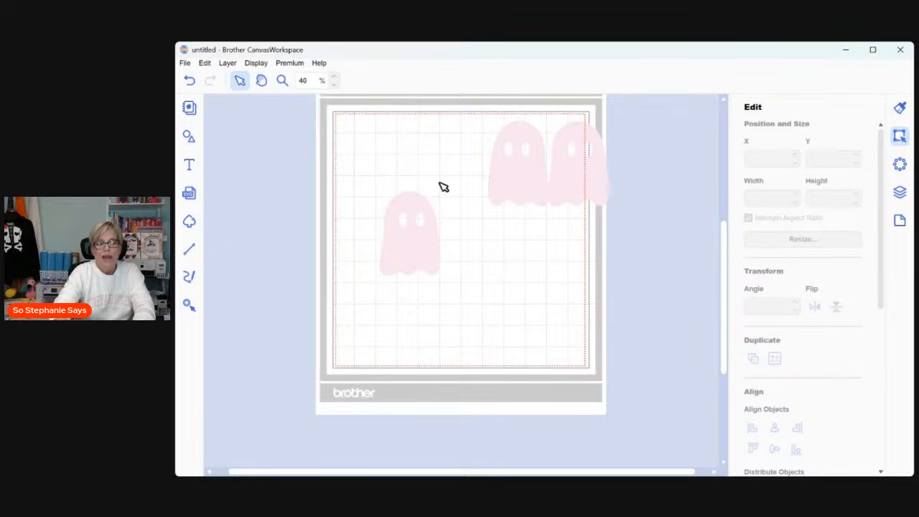
# Add a plain rectangle from the shape library and enlarge it proportionally to about 6.72 × 4.71 inches.
pyautogui.click(191, 139)
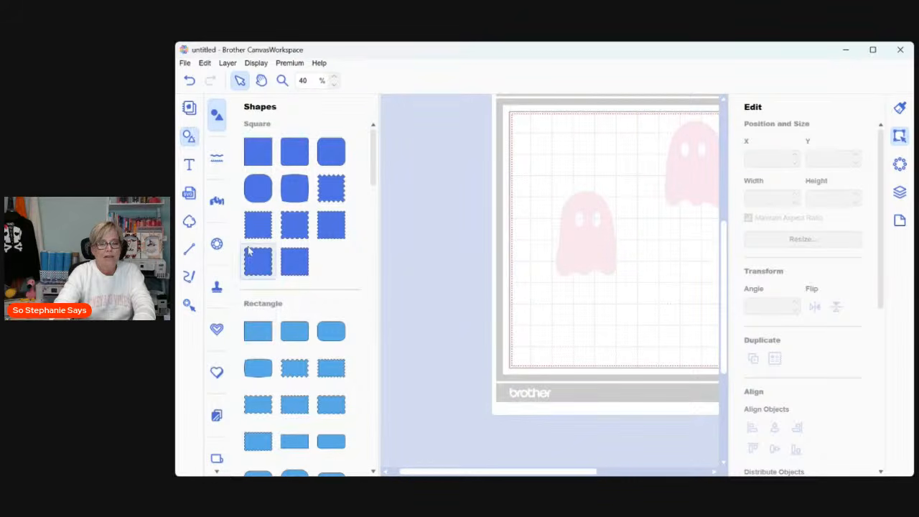
pyautogui.click(258, 328)
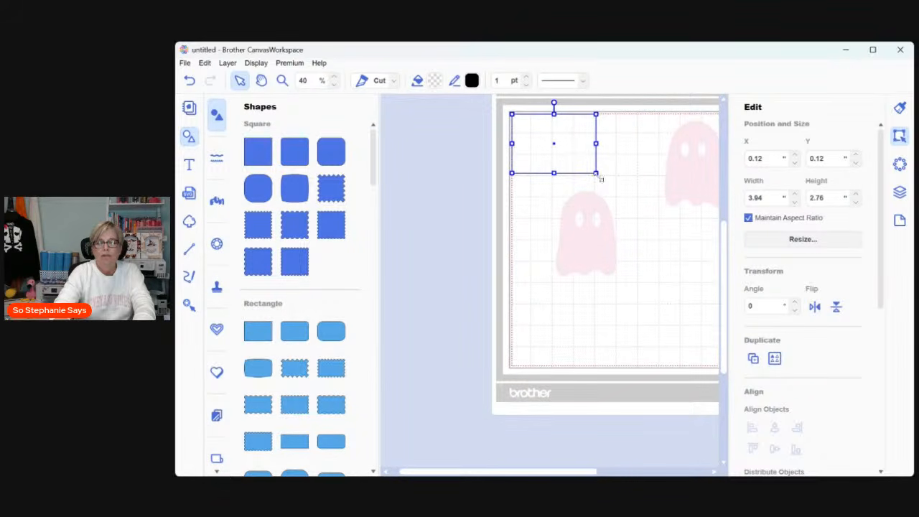
pyautogui.moveTo(596, 173); pyautogui.dragTo(658, 252)
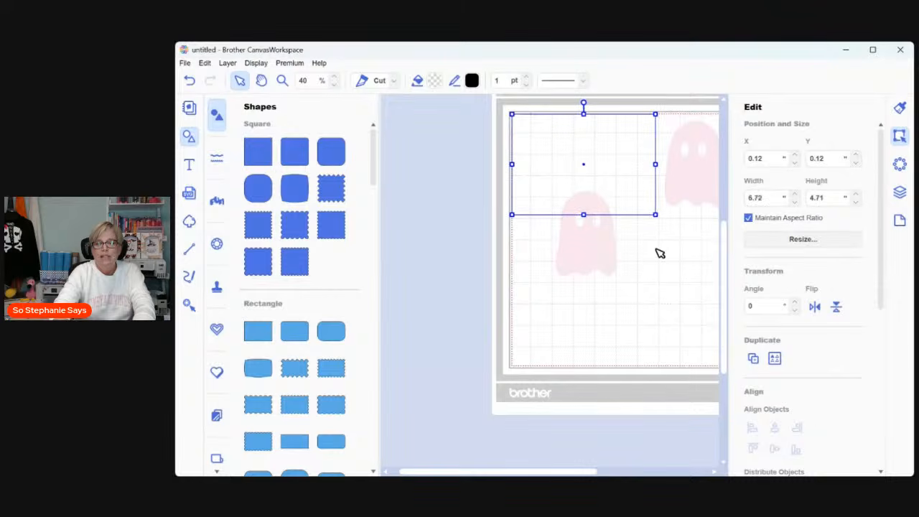
pyautogui.click(646, 274)
# Place the single ghost inside the rectangle's right half and shift both together to the lower part of the mat.
pyautogui.click(600, 254)
pyautogui.moveTo(601, 251); pyautogui.dragTo(629, 181)
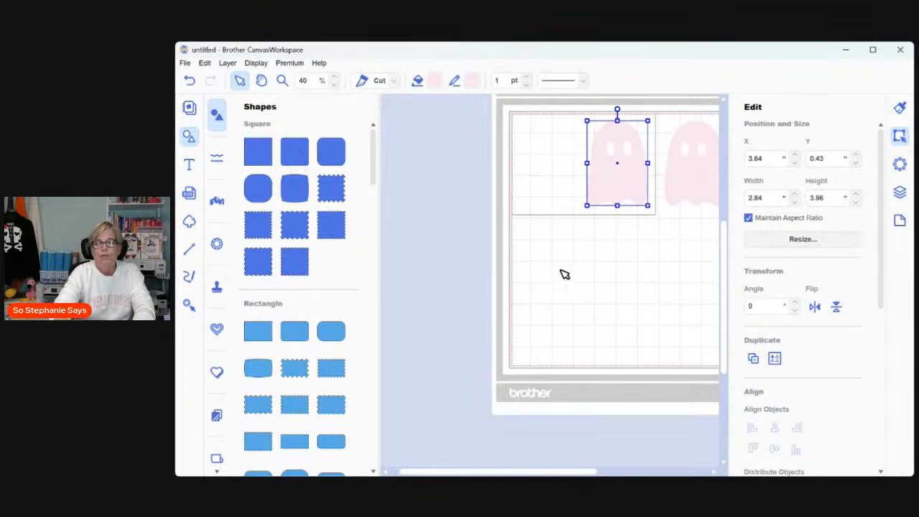
pyautogui.click(605, 249)
pyautogui.moveTo(492, 232); pyautogui.dragTo(632, 227)
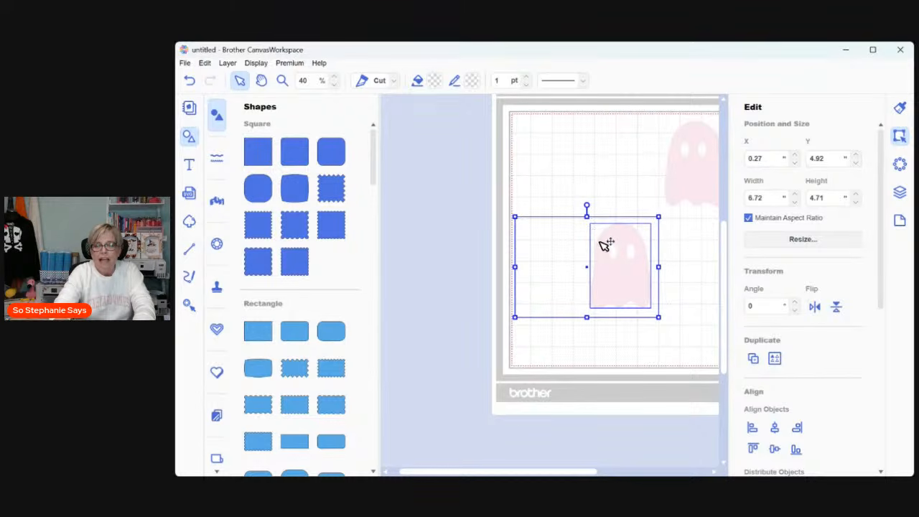
pyautogui.moveTo(610, 254); pyautogui.dragTo(618, 255)
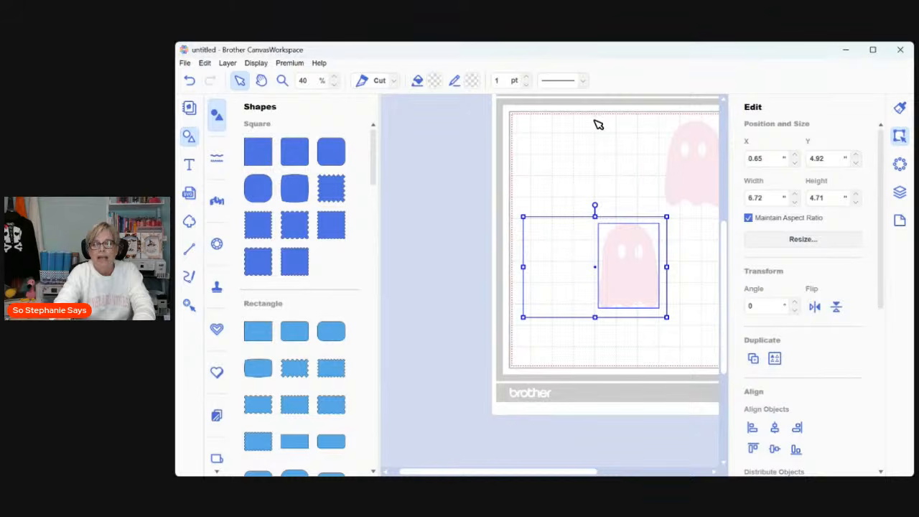
pyautogui.click(607, 357)
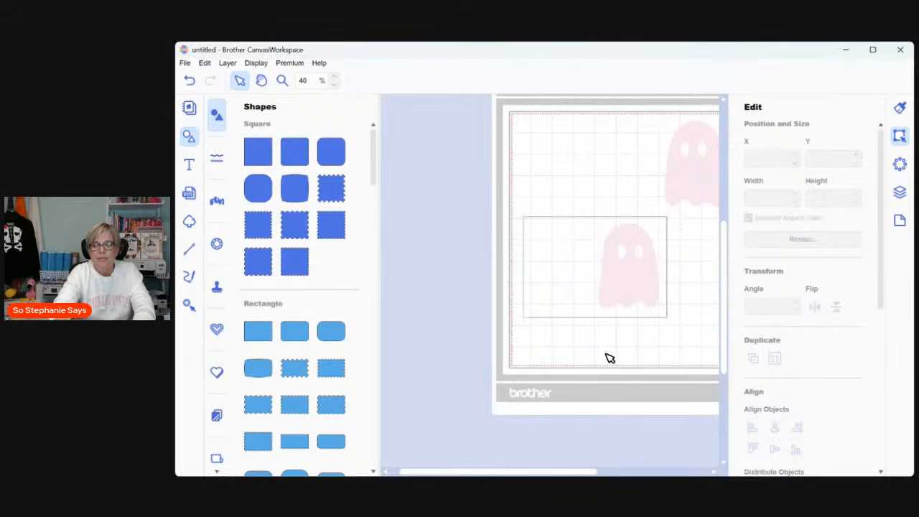
pyautogui.click(644, 289)
pyautogui.doubleClick(660, 307)
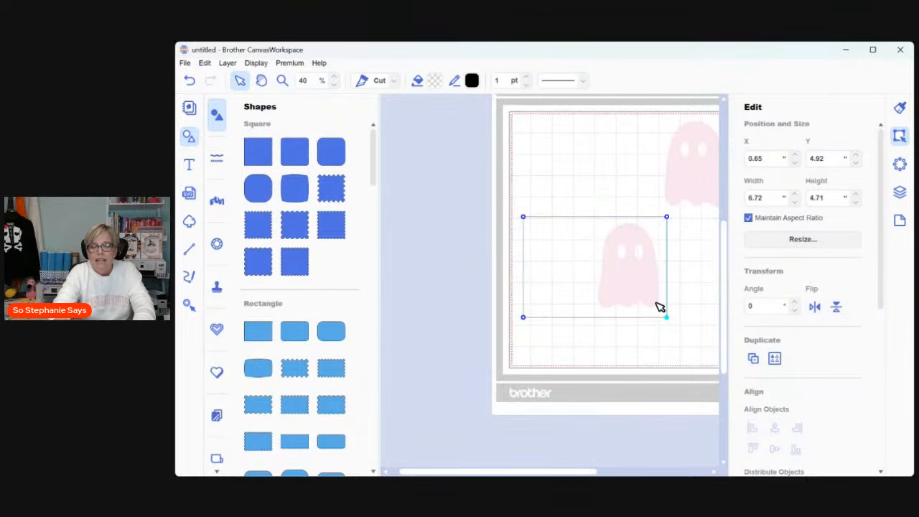
pyautogui.click(621, 346)
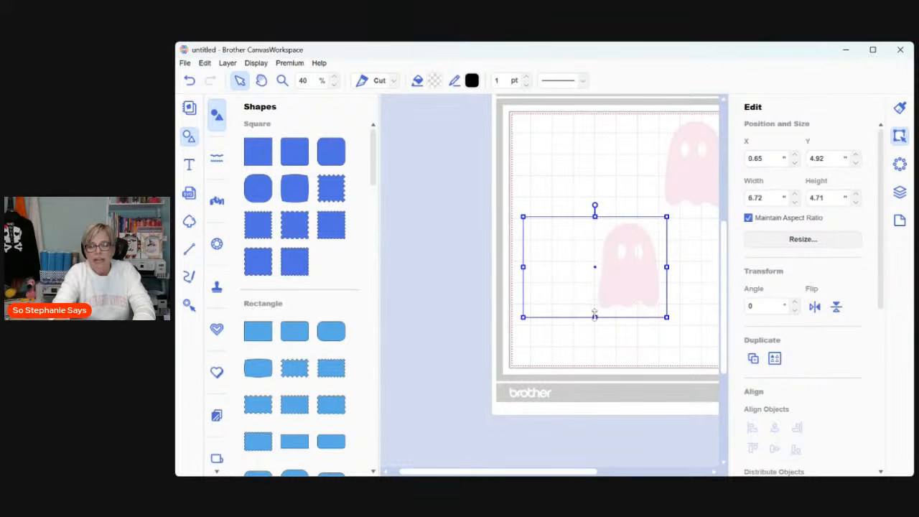
pyautogui.click(605, 361)
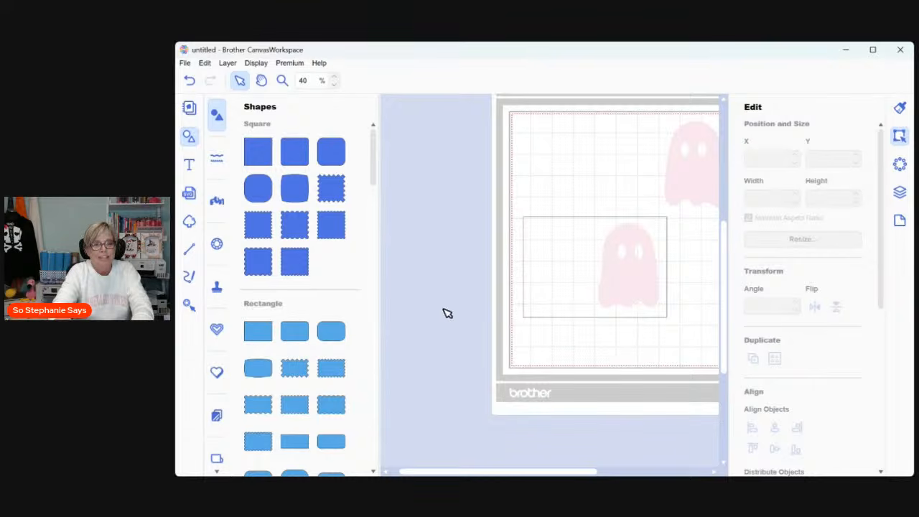
# Draw a vertical line about 4.63 inches long down the middle of the rectangle, from top edge to bottom edge.
pyautogui.click(190, 249)
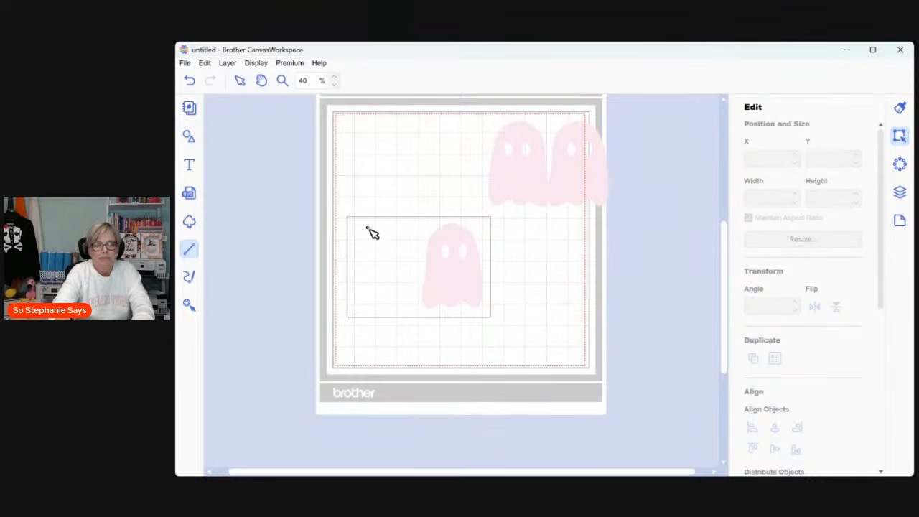
pyautogui.click(418, 217)
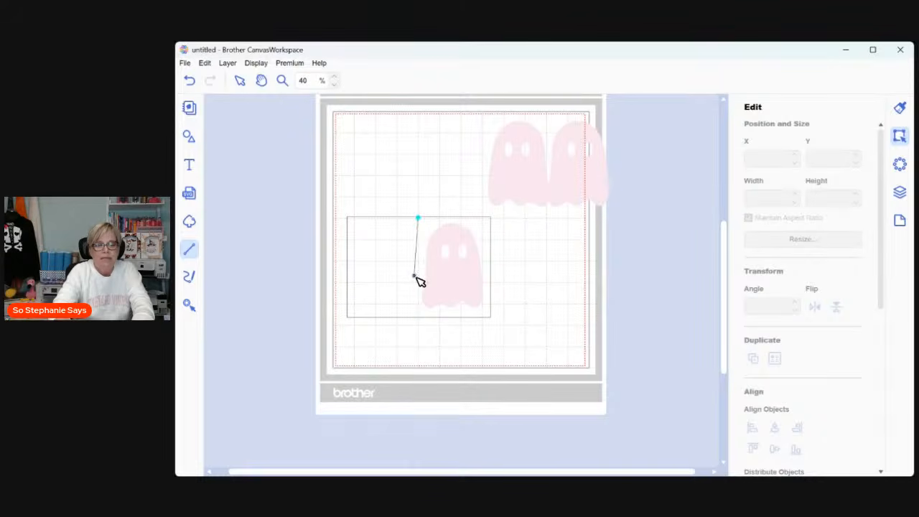
pyautogui.click(419, 317)
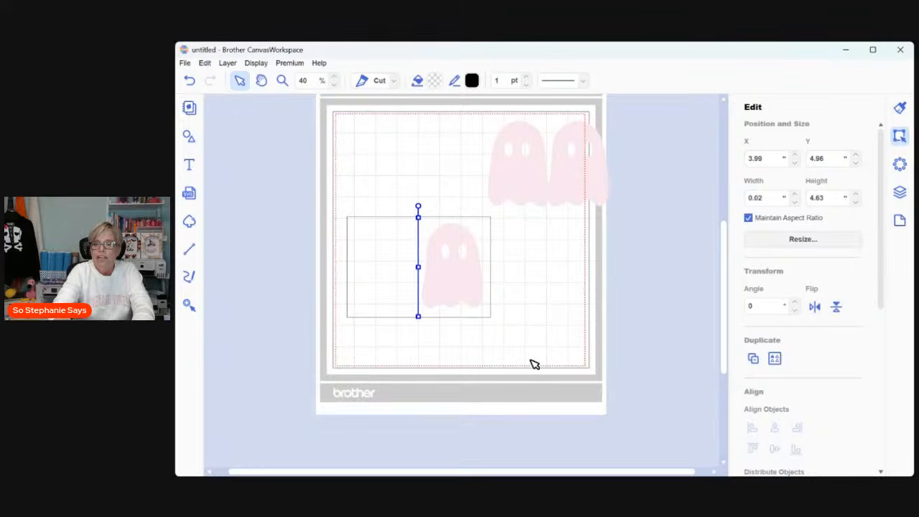
# Change the center line's dash pattern to dashed so it serves as a fold line.
pyautogui.click(902, 107)
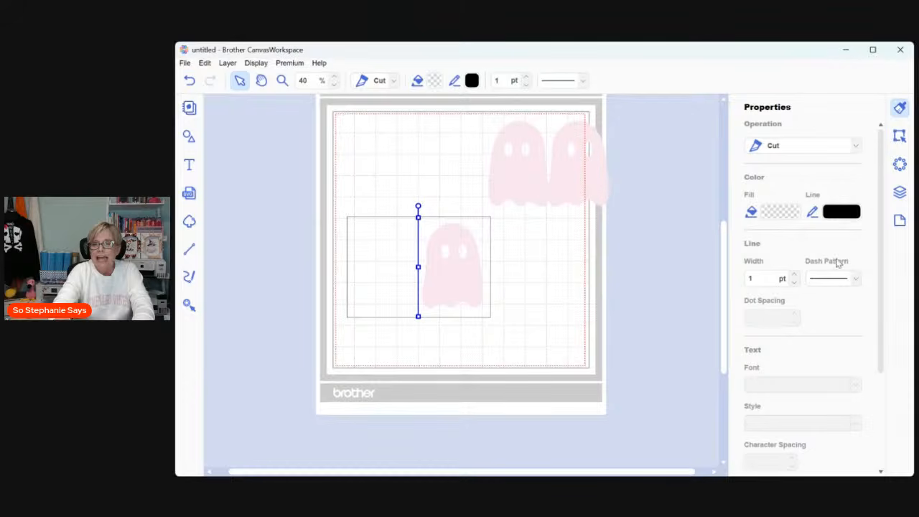
pyautogui.click(858, 279)
pyautogui.click(845, 328)
pyautogui.click(556, 364)
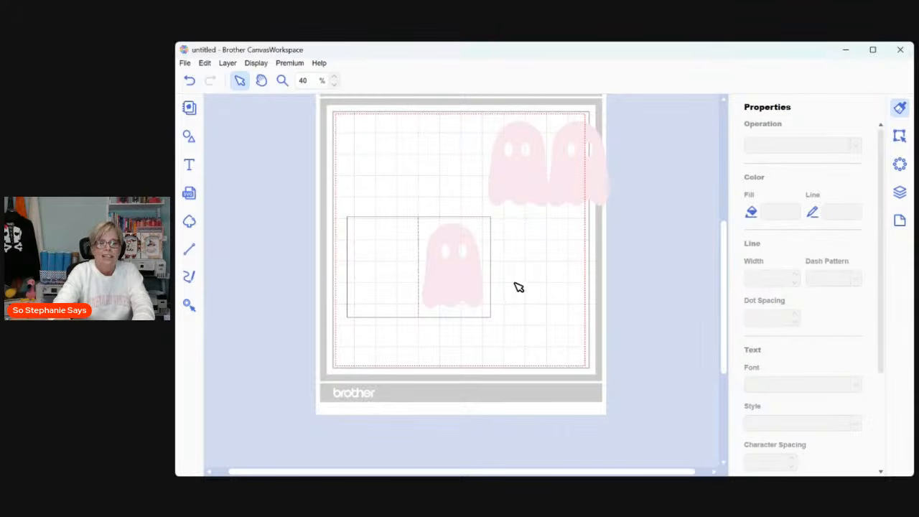
# Move the rectangle with its fold line near the mat's bottom edge and place the single ghost to its right.
pyautogui.click(458, 263)
pyautogui.moveTo(388, 184); pyautogui.dragTo(424, 242)
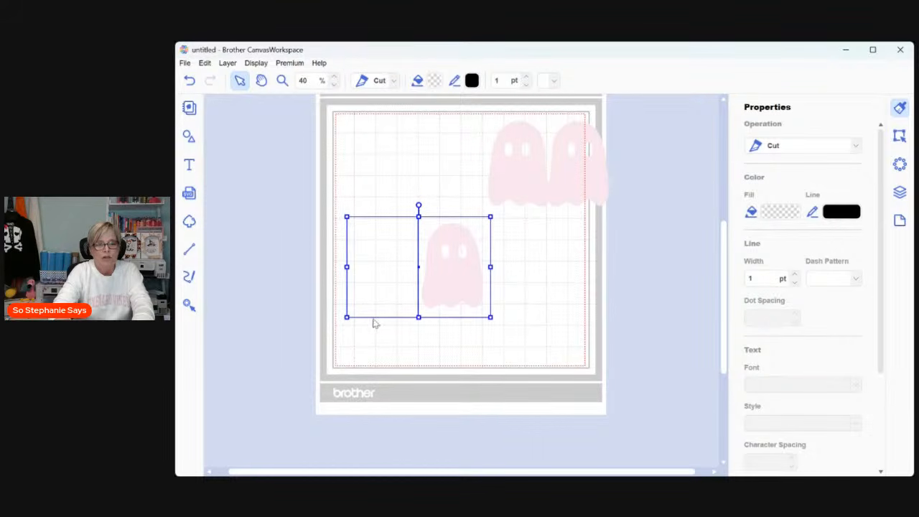
pyautogui.moveTo(420, 314); pyautogui.dragTo(420, 355)
pyautogui.click(450, 242)
pyautogui.moveTo(450, 243); pyautogui.dragTo(543, 279)
# Move the welded ghost pair back inside the cutting area, directly above the folded-card rectangle.
pyautogui.click(547, 188)
pyautogui.moveTo(546, 188); pyautogui.dragTo(426, 193)
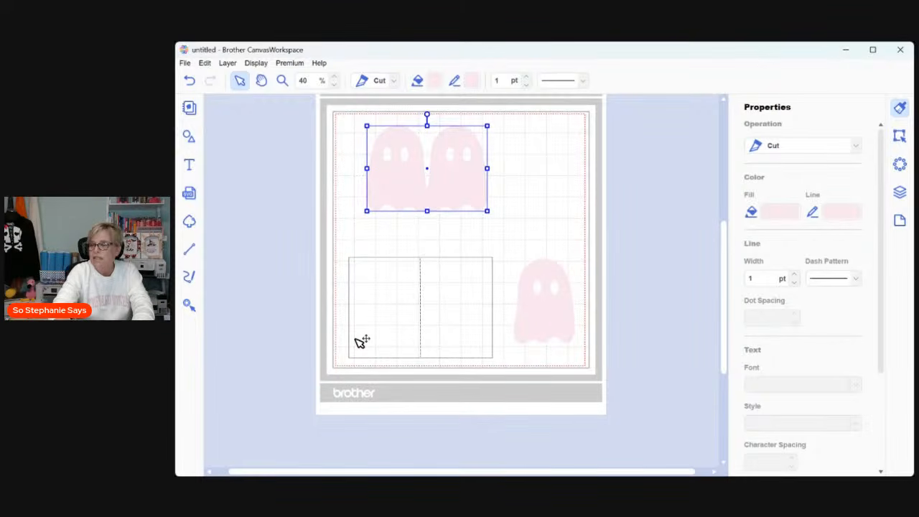
pyautogui.click(359, 227)
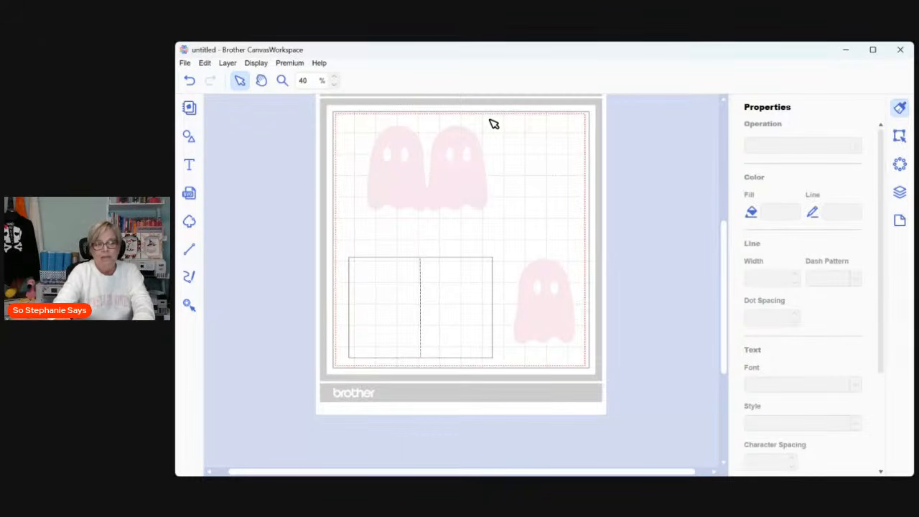
pyautogui.moveTo(480, 199); pyautogui.dragTo(472, 223)
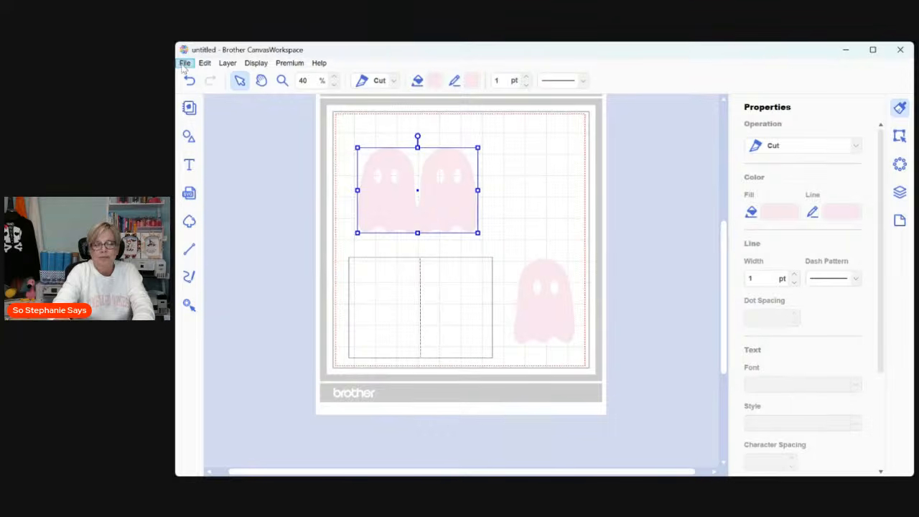
pyautogui.click(210, 180)
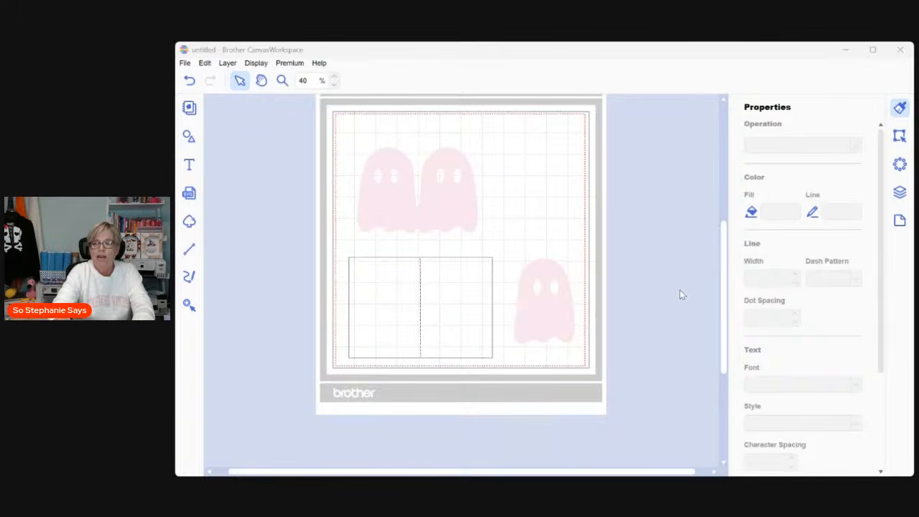
pyautogui.click(681, 165)
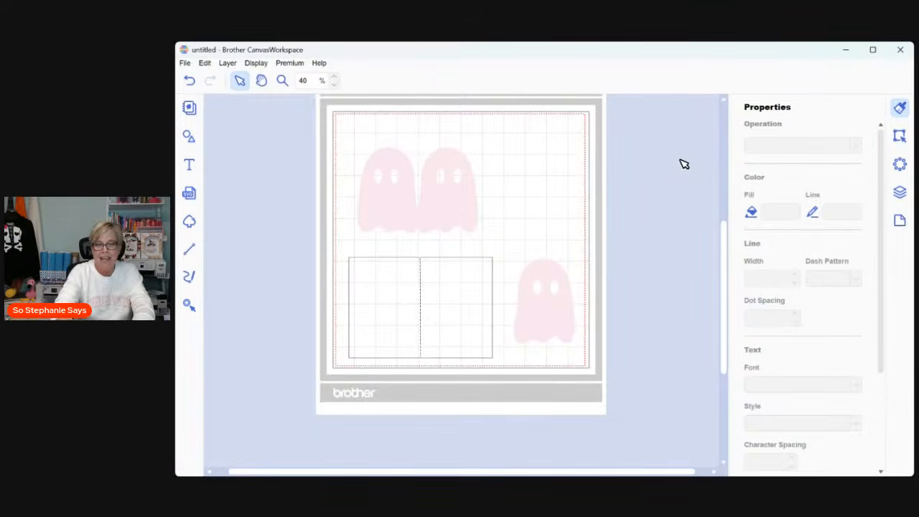
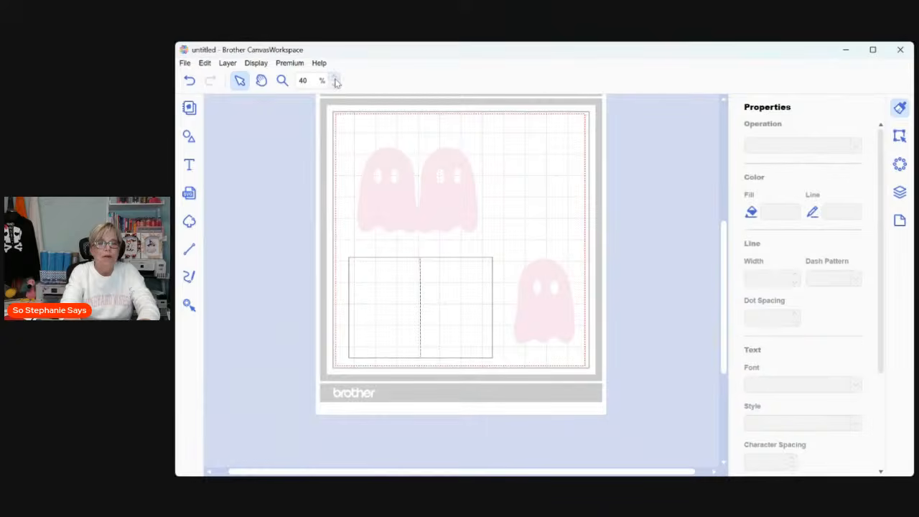
# Nudge the welded ghost pair slightly right so its center join lines up with the vertical grid line.
pyautogui.click(337, 78)
pyautogui.click(337, 78)
pyautogui.click(337, 78)
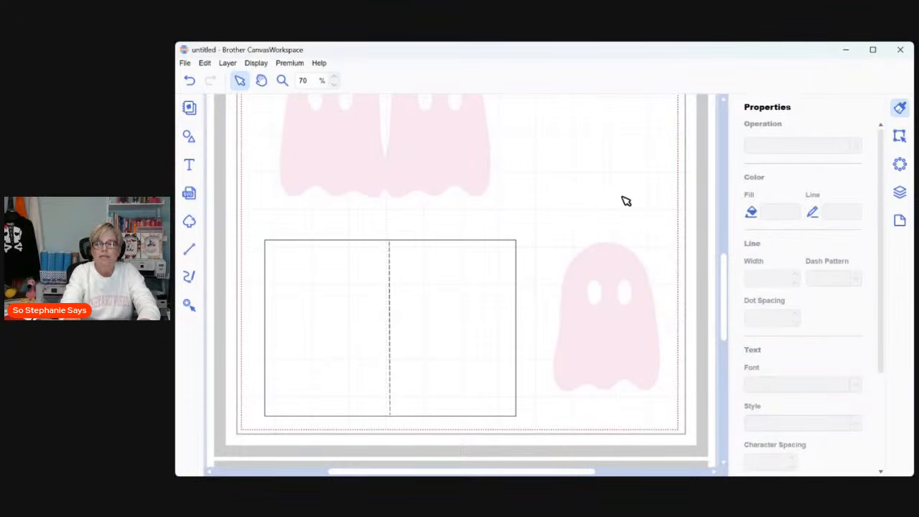
pyautogui.scroll(3, 725, 291)
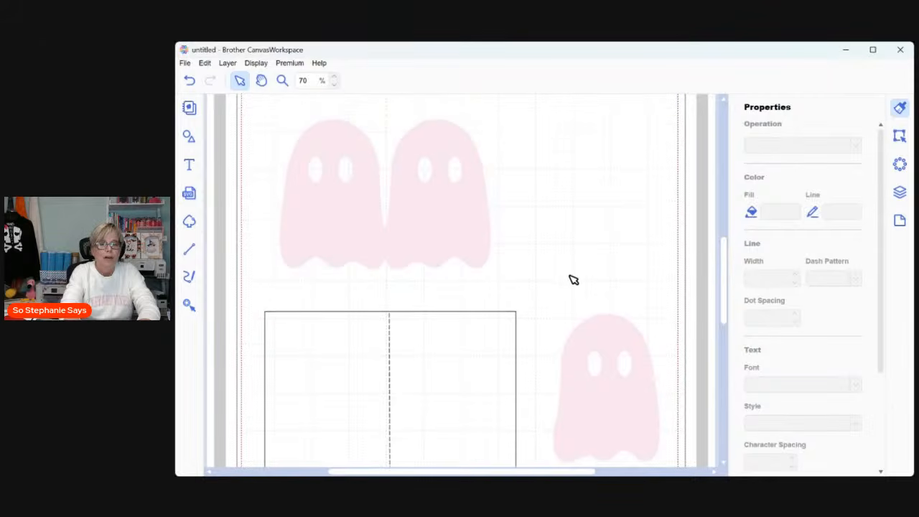
pyautogui.click(476, 256)
pyautogui.press('Right')
pyautogui.press('Right')
pyautogui.press('Right')
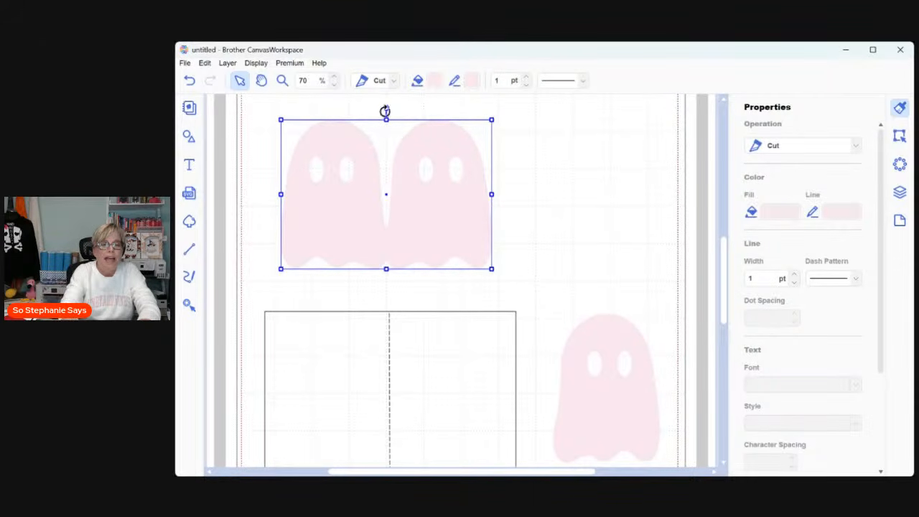
pyautogui.click(338, 293)
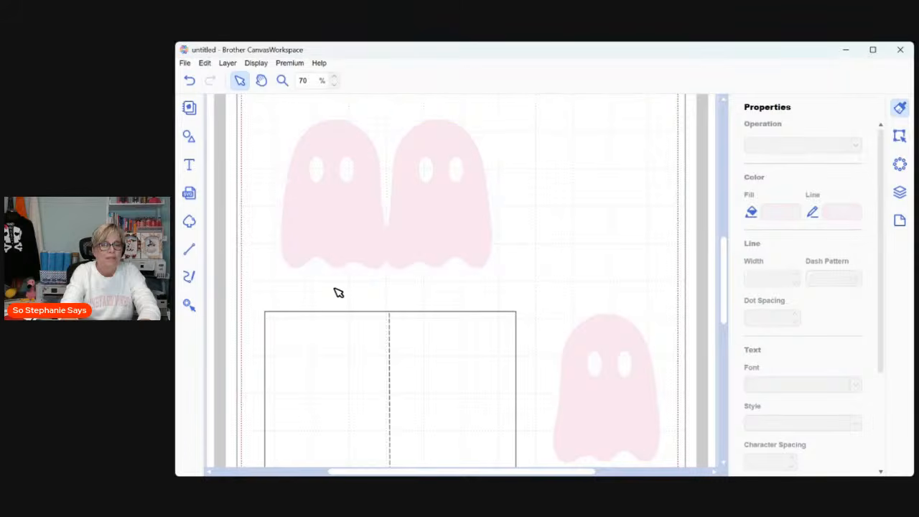
# Draw a short vertical dashed fold line down the join between the two welded ghosts.
pyautogui.click(191, 250)
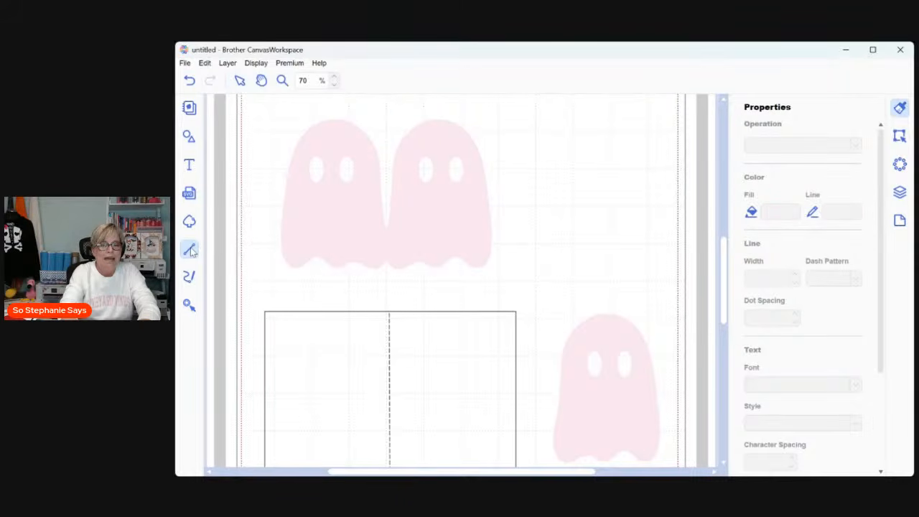
pyautogui.moveTo(386, 230); pyautogui.dragTo(386, 260)
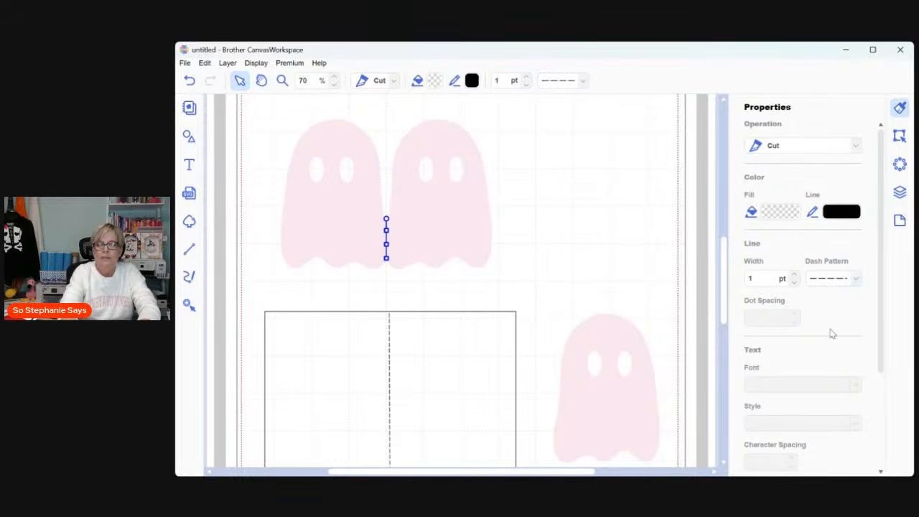
pyautogui.click(603, 274)
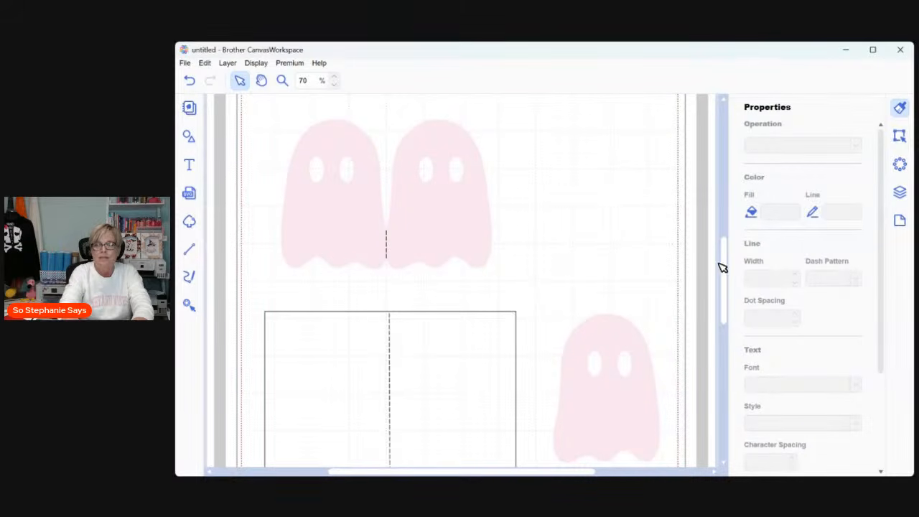
# Shrink the single ghost and place it inside the upper part of the card rectangle's right half.
pyautogui.moveTo(725, 286); pyautogui.dragTo(724, 311)
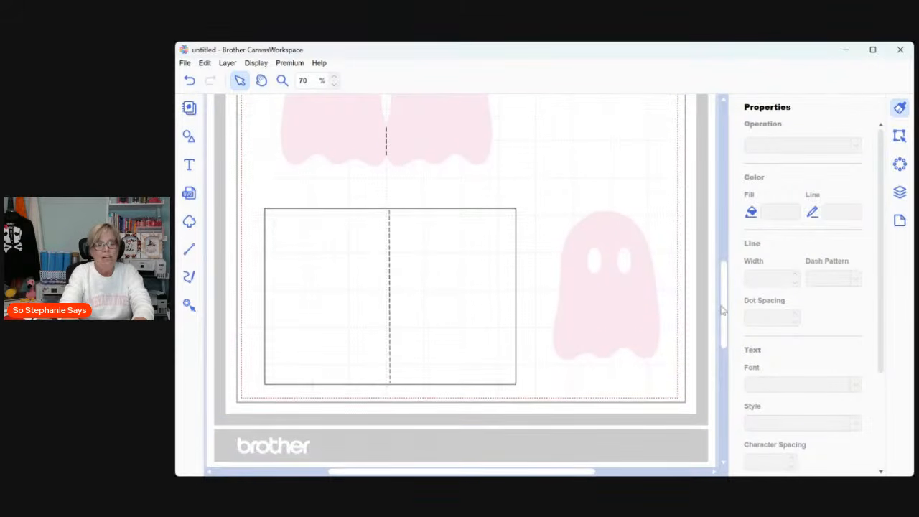
pyautogui.click(599, 240)
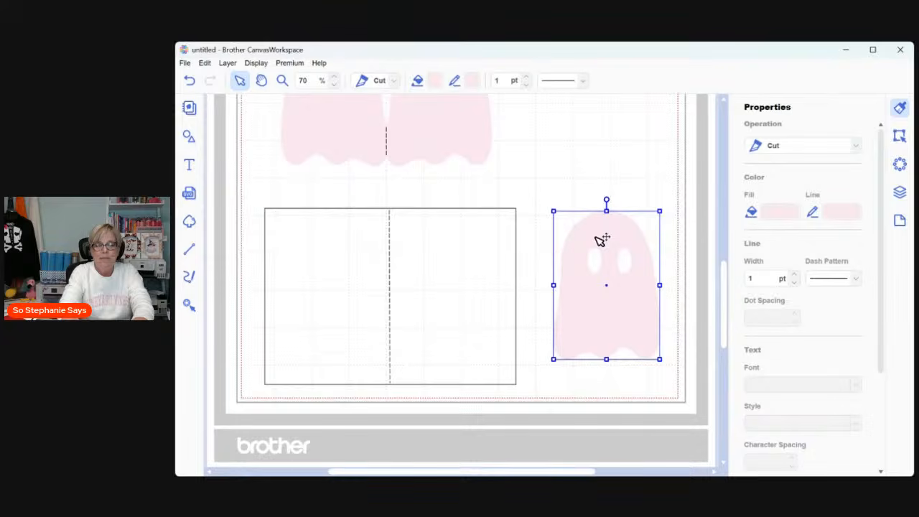
pyautogui.moveTo(551, 208); pyautogui.dragTo(453, 238)
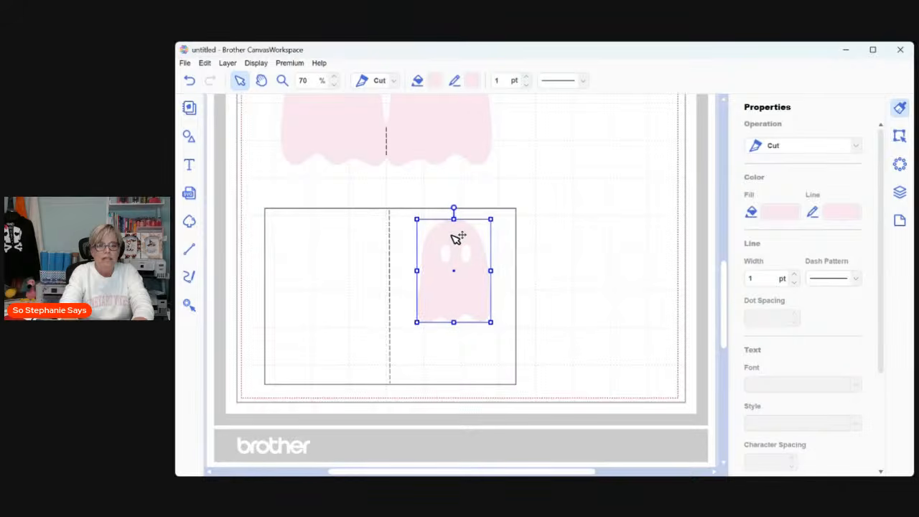
pyautogui.click(641, 211)
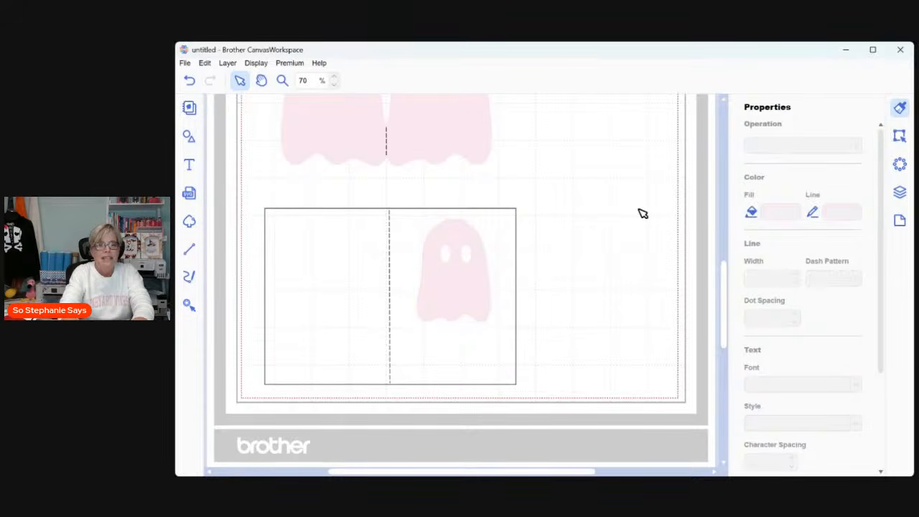
# Add the text "Boo-Ya" in the BFC Autumn Sketch font and position it beneath the ghost within the card's right half.
pyautogui.click(189, 165)
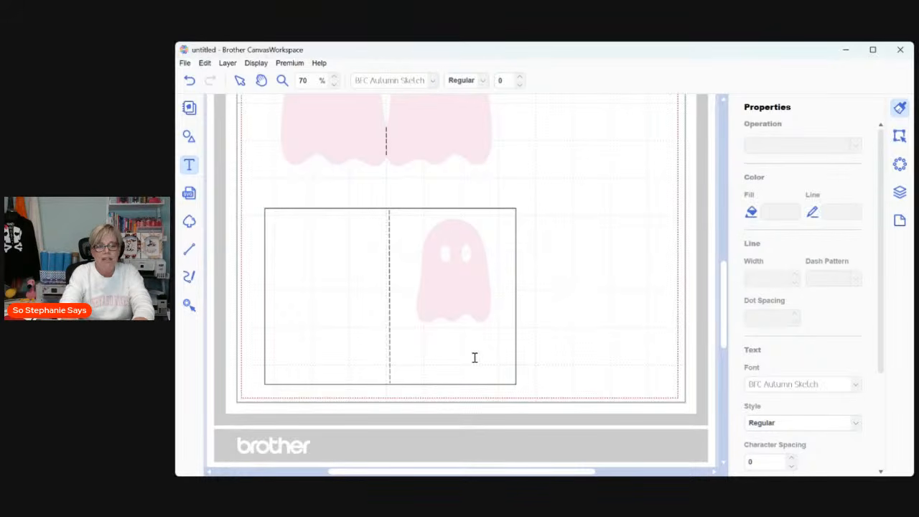
pyautogui.click(417, 356)
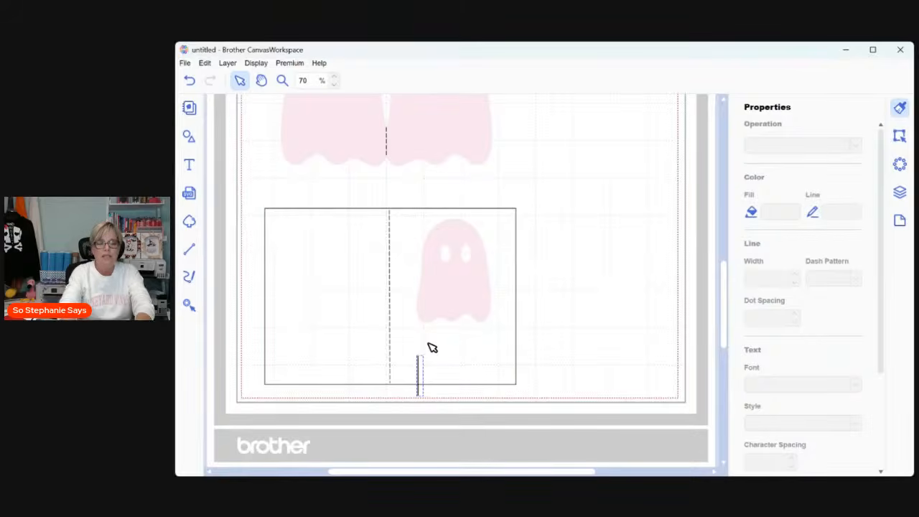
pyautogui.write('Boo')
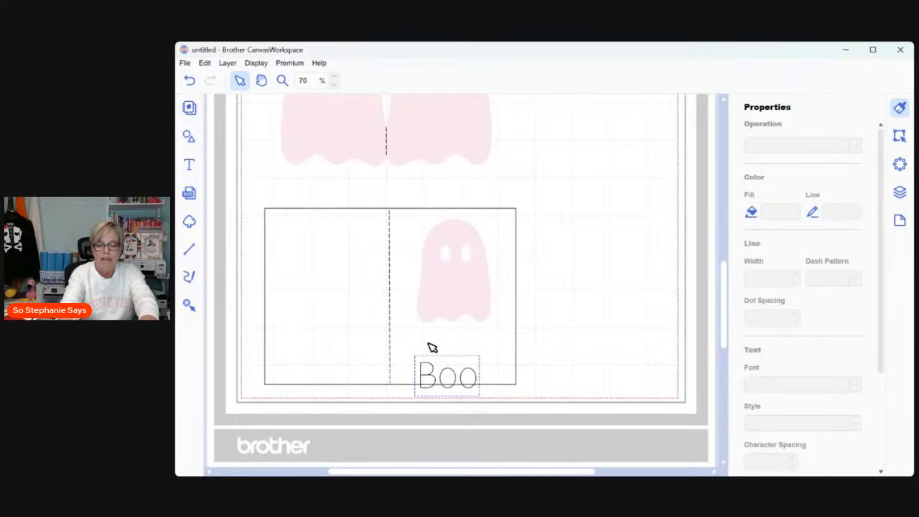
pyautogui.write('-Yo')
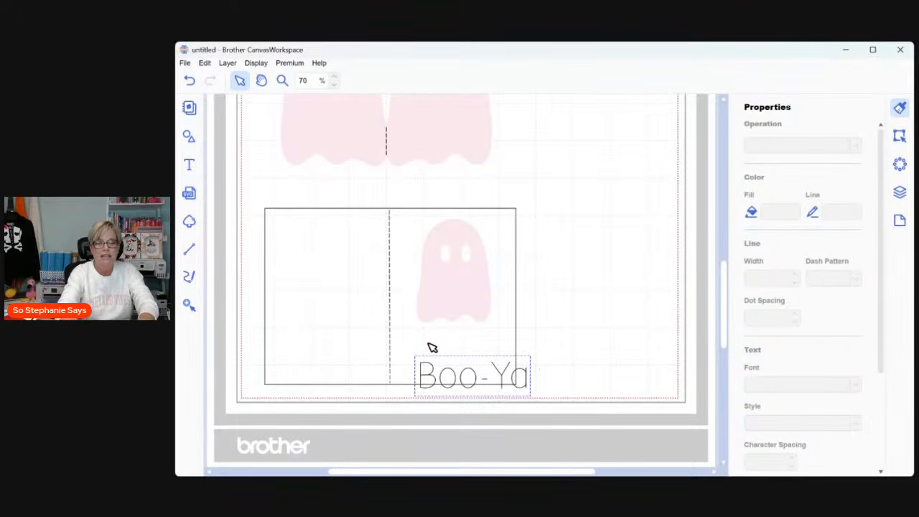
pyautogui.click(547, 380)
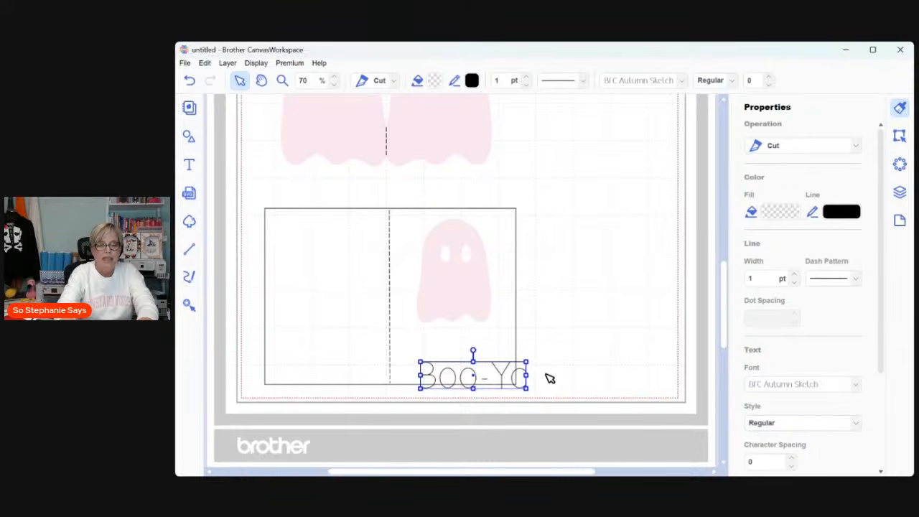
pyautogui.moveTo(503, 375); pyautogui.dragTo(486, 363)
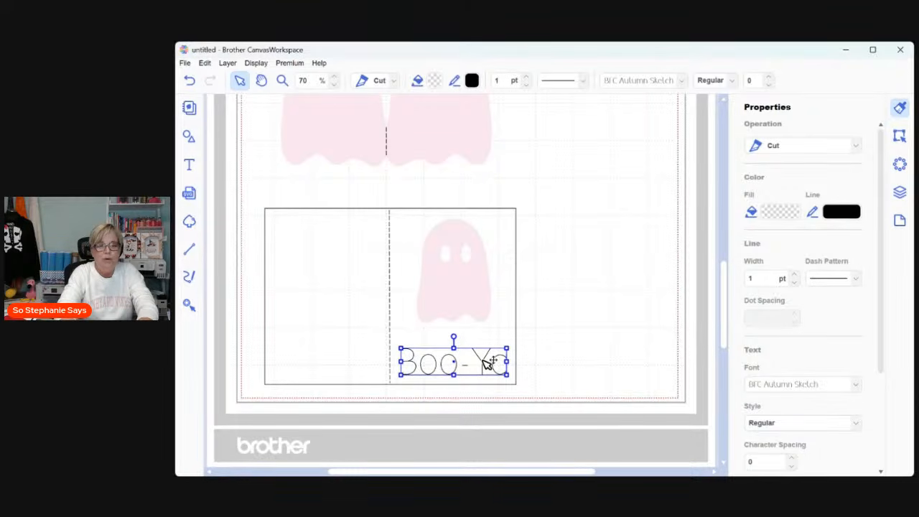
pyautogui.click(566, 352)
pyautogui.click(473, 304)
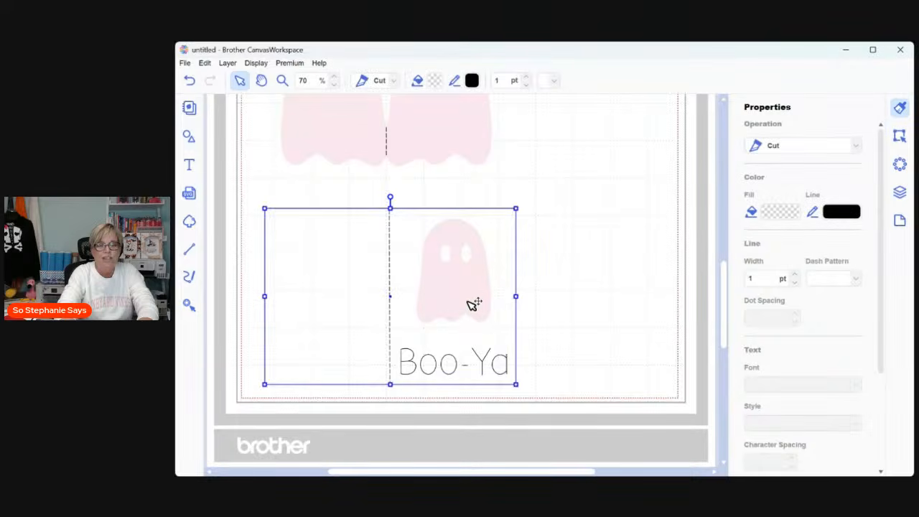
pyautogui.click(586, 309)
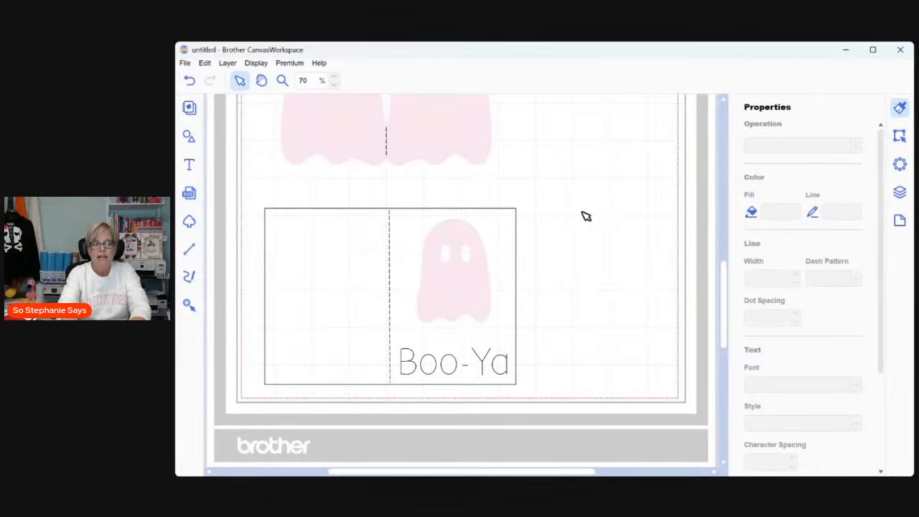
# Delete the welded ghost pair together with its short dashed fold line above the card rectangle.
pyautogui.moveTo(273, 176); pyautogui.dragTo(527, 59)
pyautogui.moveTo(727, 324)
pyautogui.mouseDown()
pyautogui.moveTo(725, 274)
pyautogui.moveTo(722, 338)
pyautogui.mouseUp()
pyautogui.press('Delete')
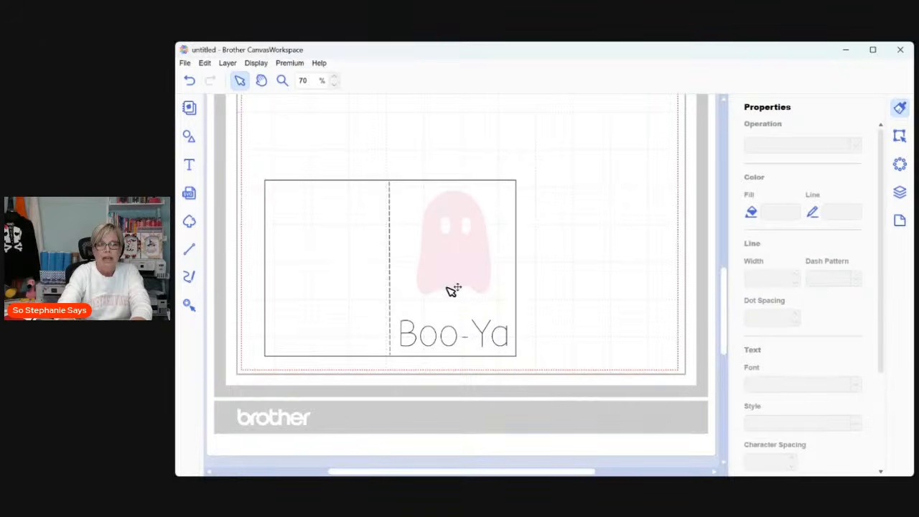
# Display the layer list and toggle the ghost shape's visibility off and back on.
pyautogui.click(900, 192)
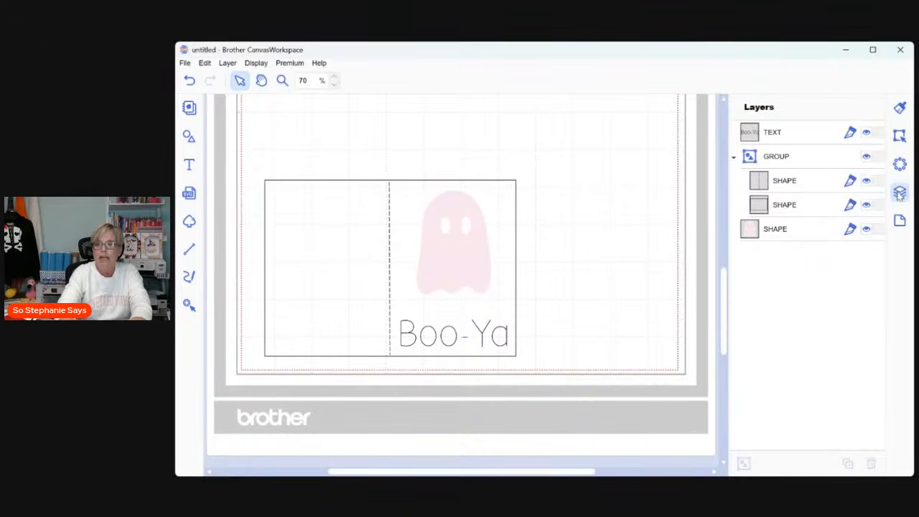
pyautogui.click(867, 229)
pyautogui.click(867, 229)
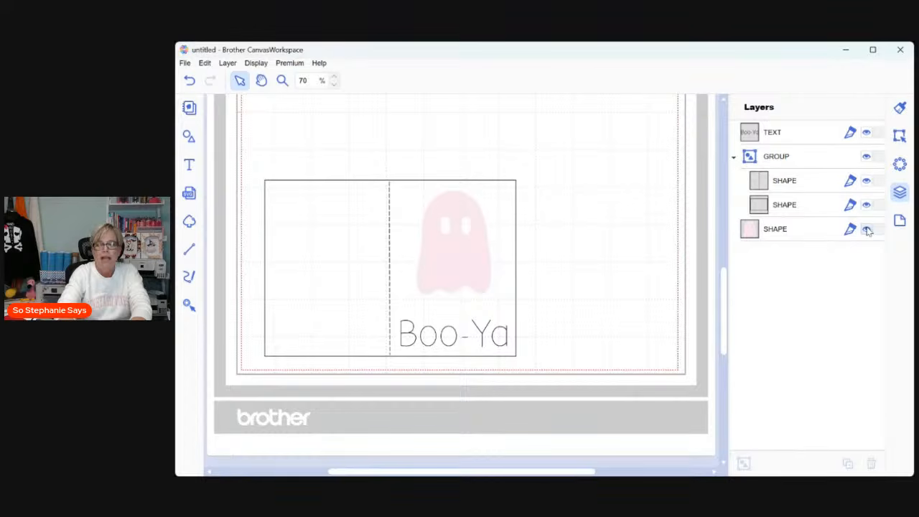
pyautogui.click(768, 232)
pyautogui.moveTo(444, 214); pyautogui.dragTo(464, 215)
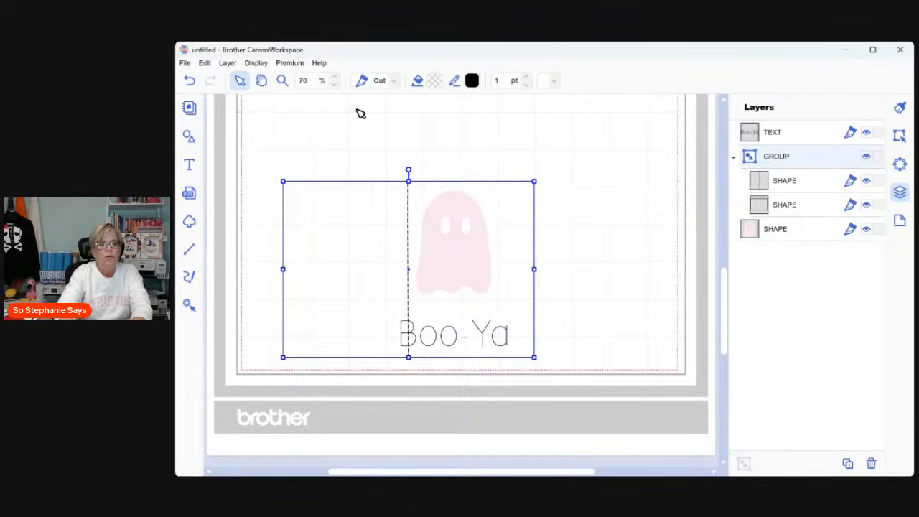
pyautogui.click(190, 81)
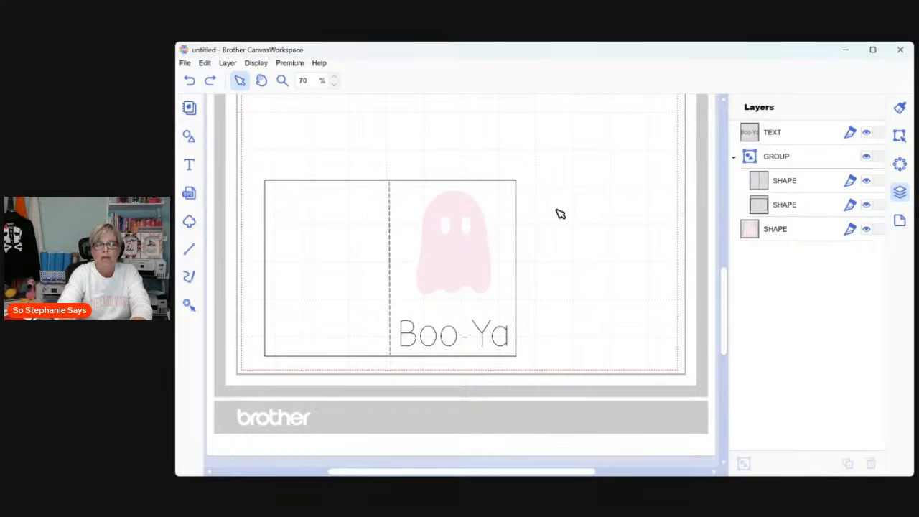
# Hide the ghost shape's layer, leaving the card rectangle, fold line and text layers shown.
pyautogui.click(866, 229)
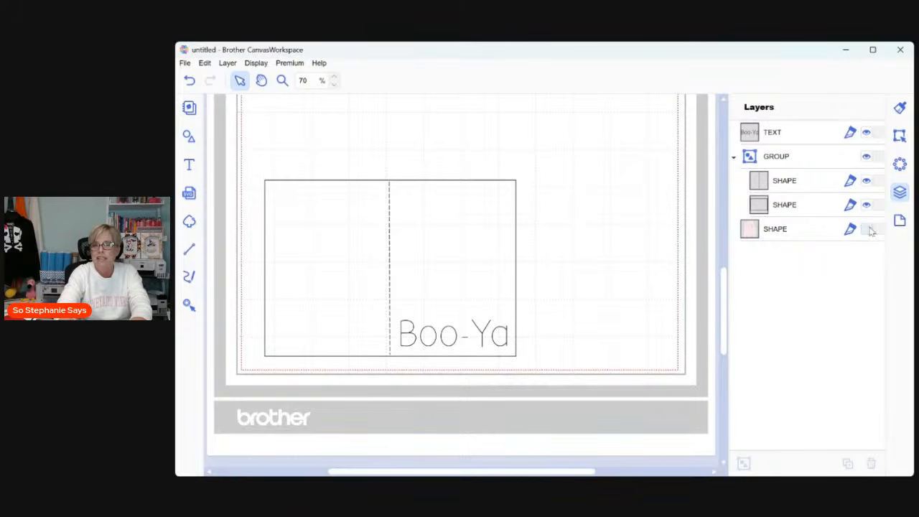
pyautogui.click(866, 229)
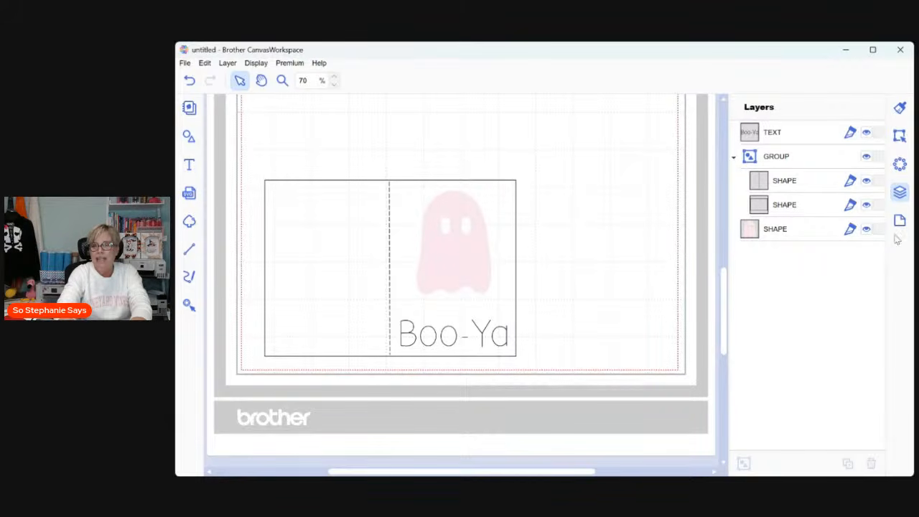
pyautogui.click(866, 229)
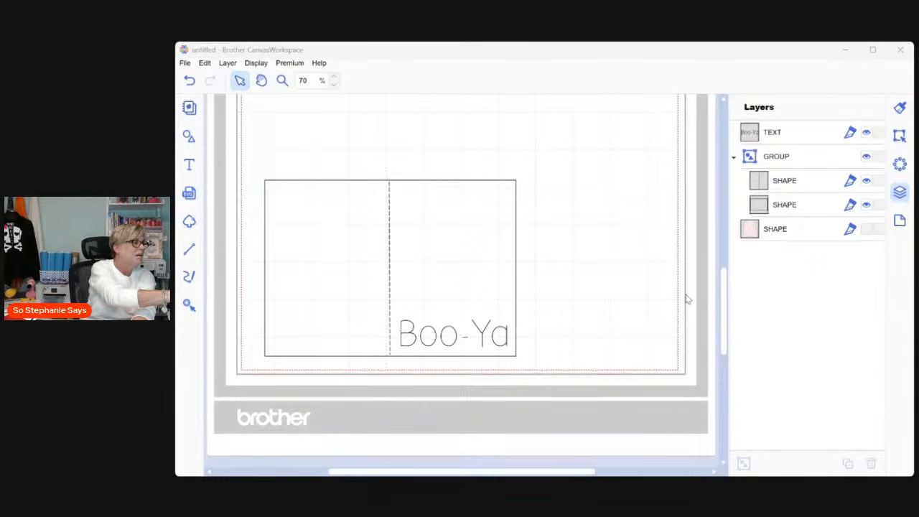
pyautogui.click(653, 351)
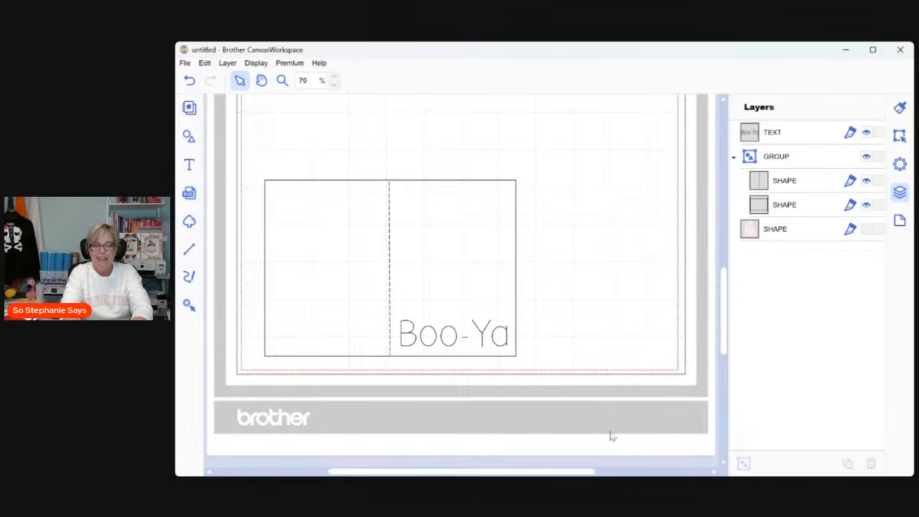